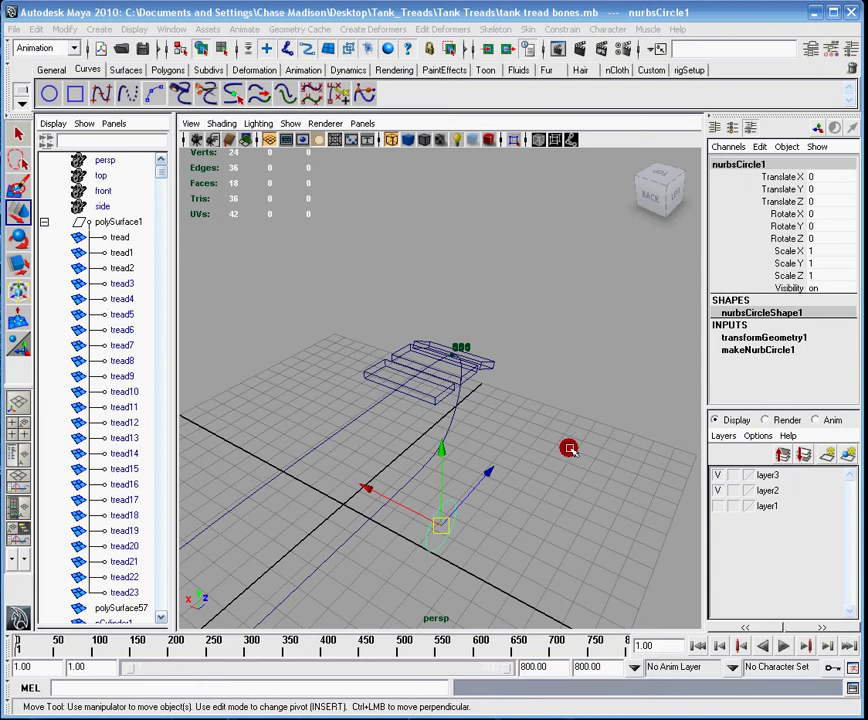
pyautogui.keyDown('alt'); pyautogui.moveTo(542, 403); pyautogui.dragTo(490, 415); pyautogui.keyUp('alt')
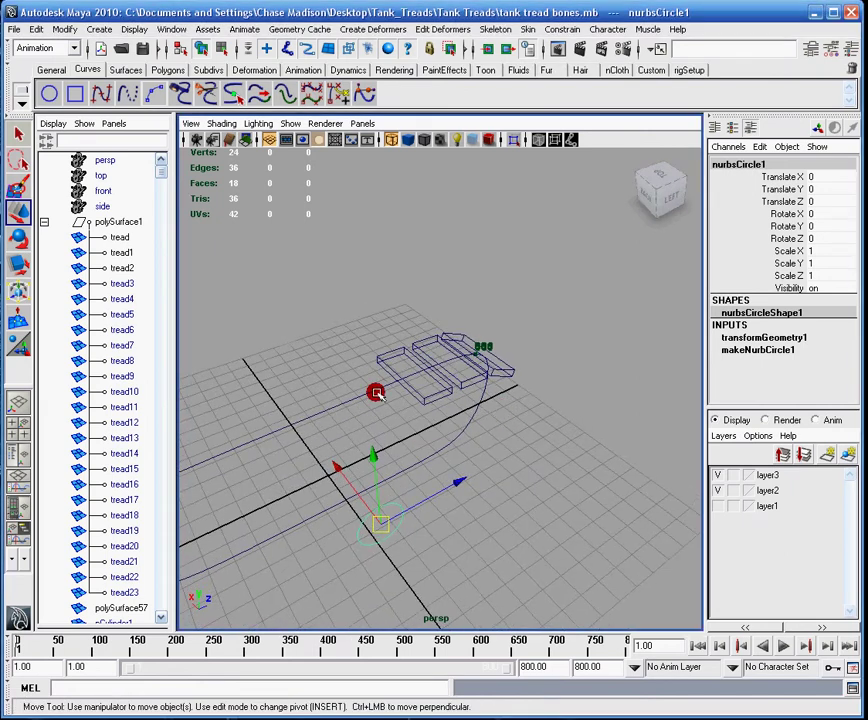
pyautogui.keyDown('alt'); pyautogui.moveTo(326, 387); pyautogui.dragTo(523, 523); pyautogui.keyUp('alt')
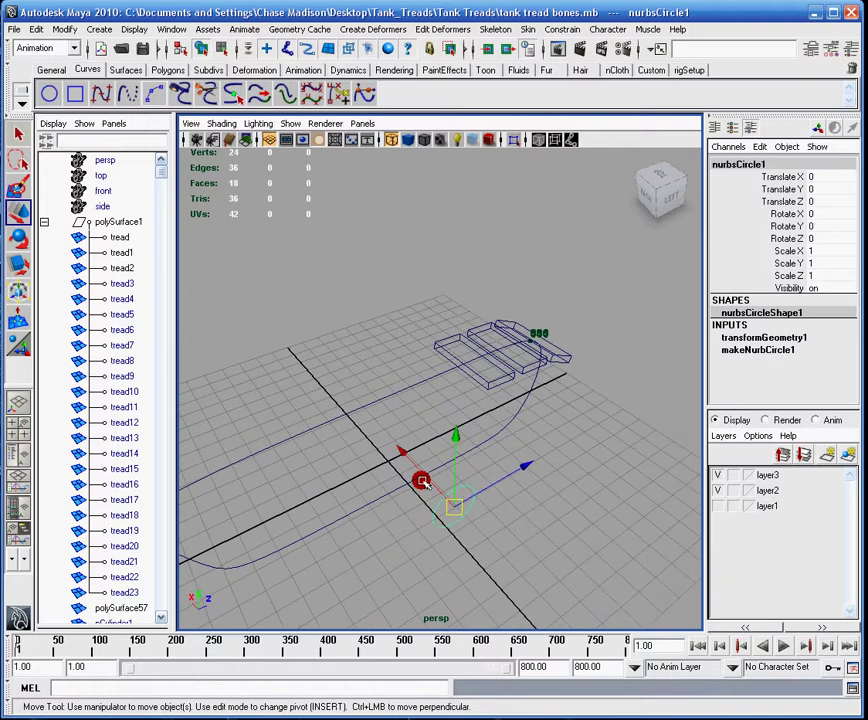
pyautogui.press('e')
pyautogui.press('q')
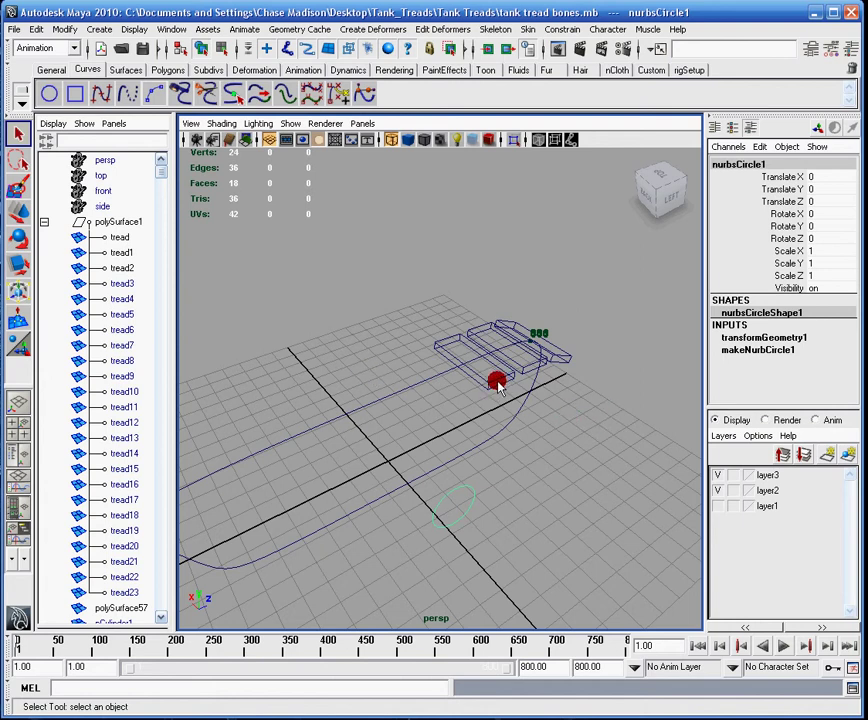
pyautogui.keyDown('alt'); pyautogui.moveTo(488, 440); pyautogui.dragTo(510, 437); pyautogui.keyUp('alt')
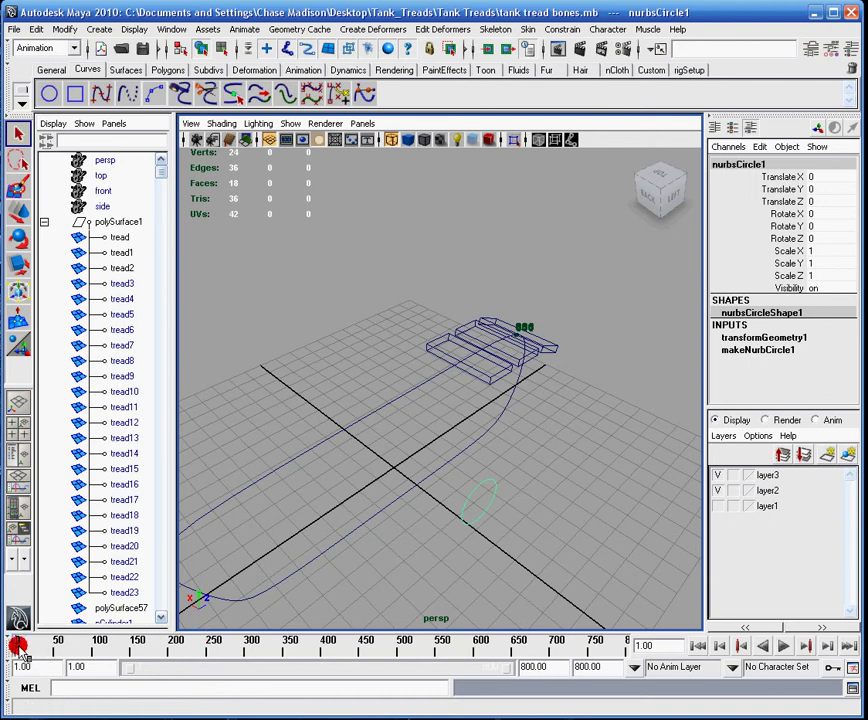
# Scrub the animation to frame 357 and select the three treads individually to examine their order and spacing along the path
pyautogui.keyDown('alt'); pyautogui.moveTo(568, 465); pyautogui.dragTo(473, 443); pyautogui.keyUp('alt')
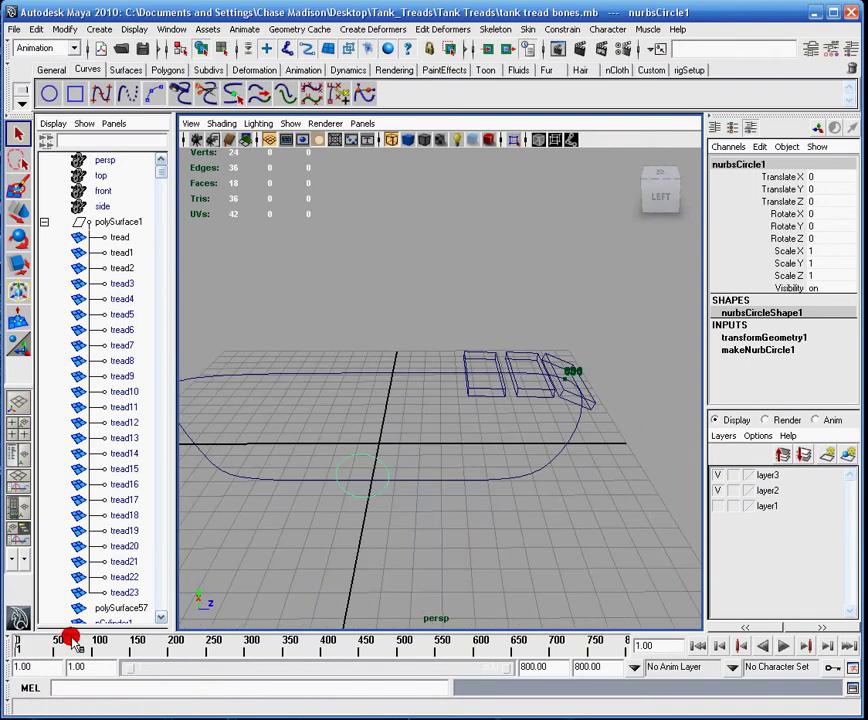
pyautogui.moveTo(16, 645); pyautogui.dragTo(287, 606)
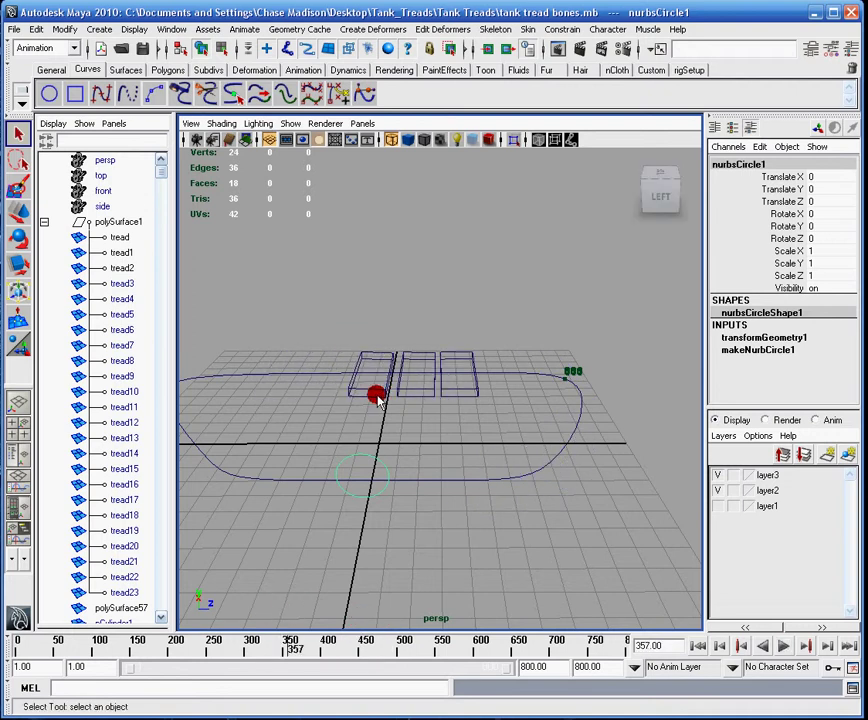
pyautogui.moveTo(380, 384); pyautogui.dragTo(368, 393)
pyautogui.click(393, 383)
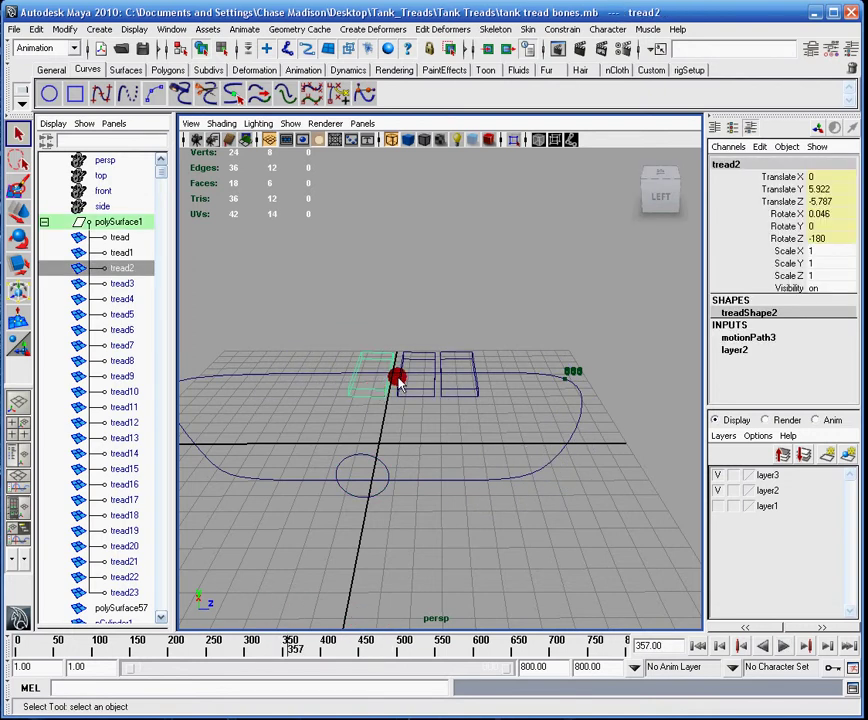
pyautogui.click(413, 385)
pyautogui.click(463, 390)
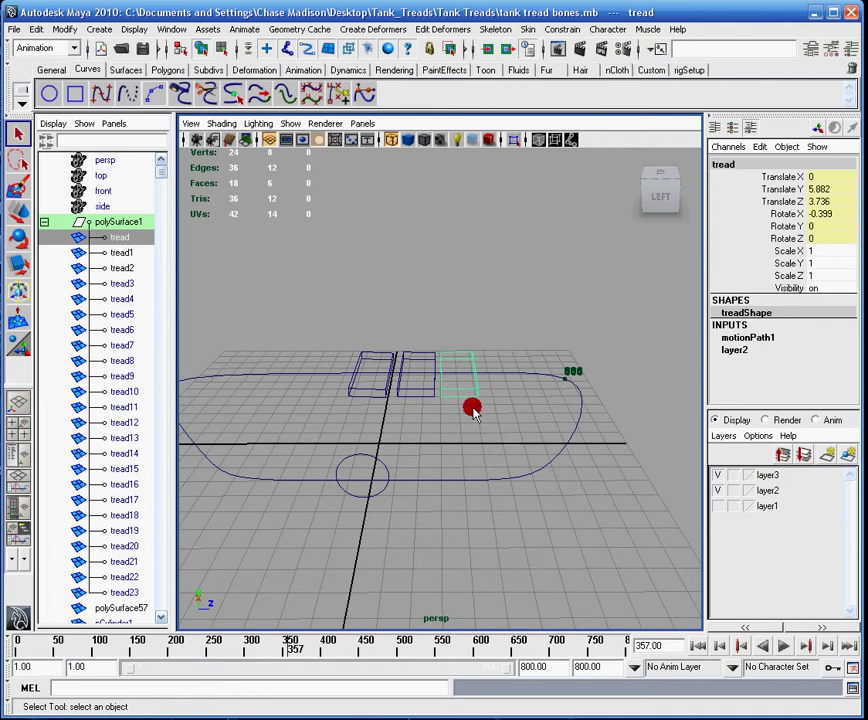
pyautogui.click(405, 390)
pyautogui.click(380, 392)
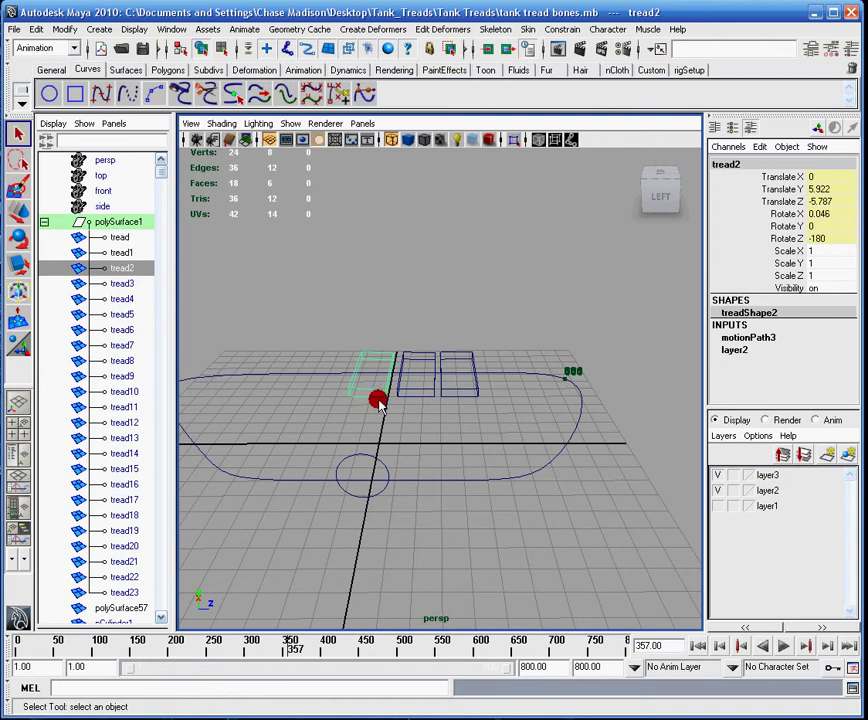
pyautogui.keyDown('alt'); pyautogui.moveTo(460, 413); pyautogui.dragTo(417, 402); pyautogui.keyUp('alt')
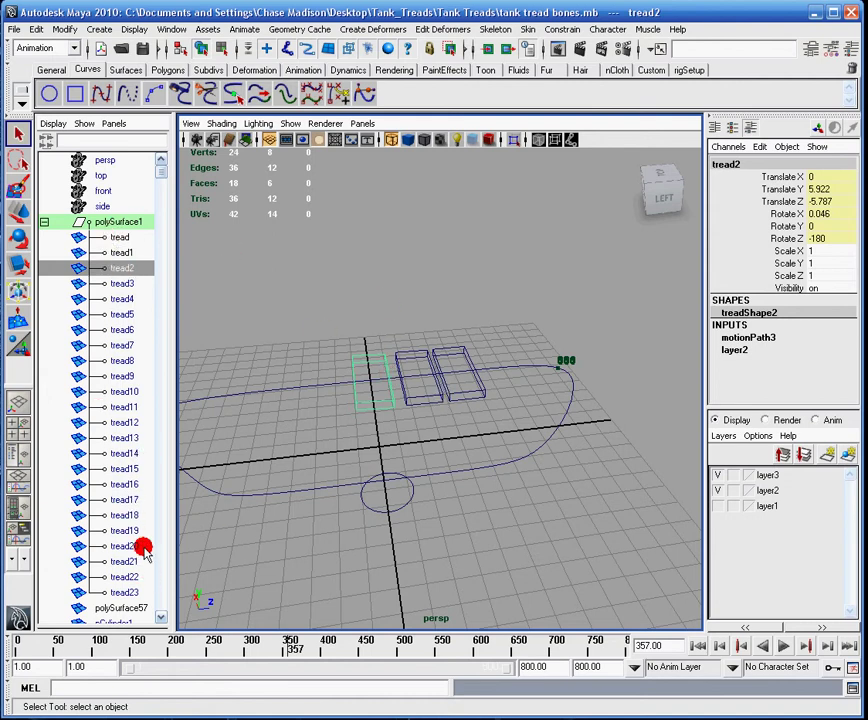
pyautogui.click(476, 401)
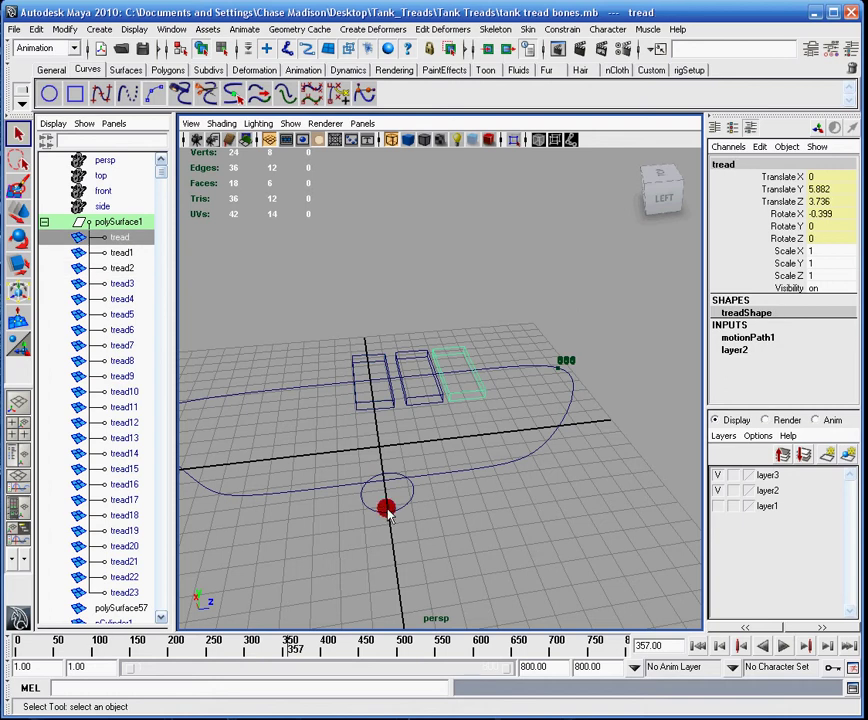
# Return to frame 1 and examine the first tread's motionPath1 U Value in the Graph Editor and among its input channels
pyautogui.moveTo(58, 649); pyautogui.dragTo(4, 590)
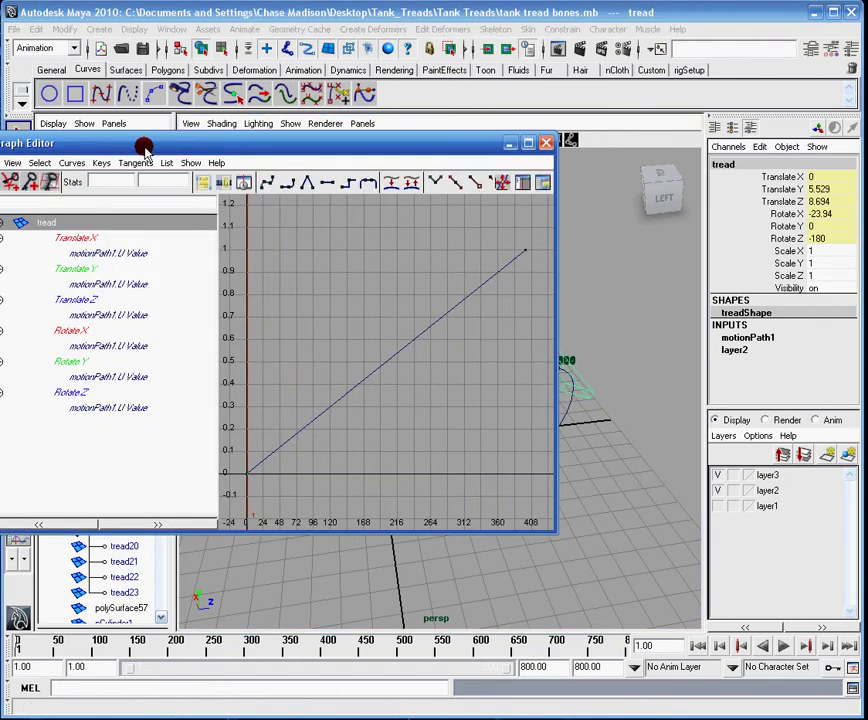
pyautogui.moveTo(141, 147); pyautogui.dragTo(209, 105)
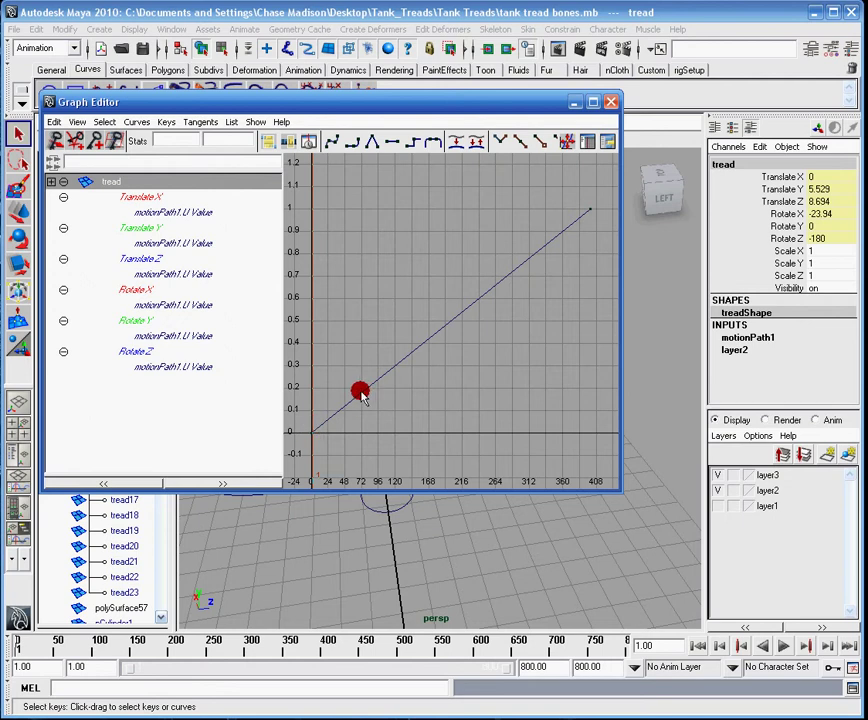
pyautogui.click(576, 101)
pyautogui.click(750, 338)
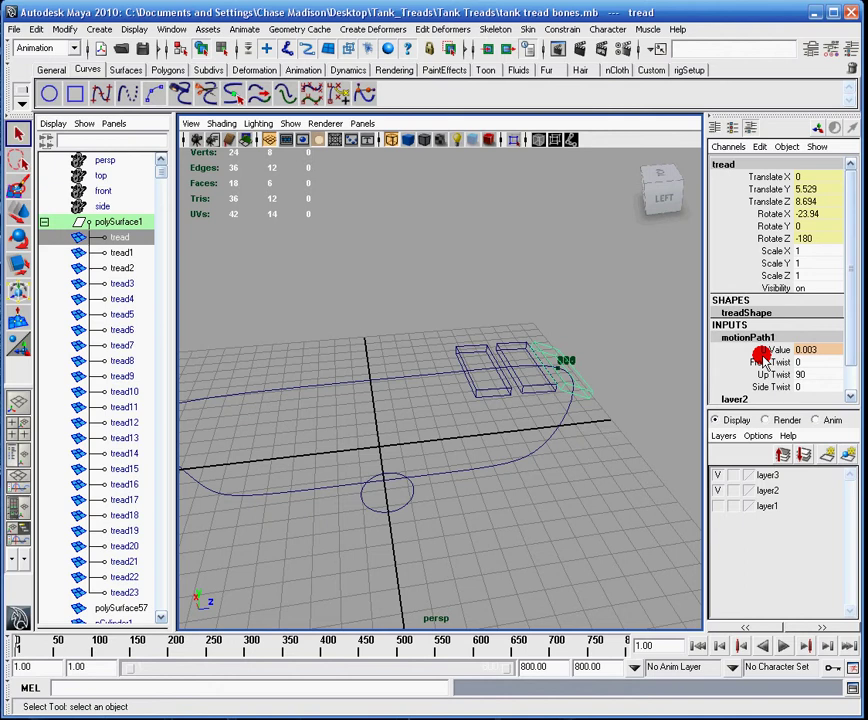
# Scrub and play back the treads' motion along the path, ending back at frame 1
pyautogui.moveTo(209, 652); pyautogui.dragTo(124, 641)
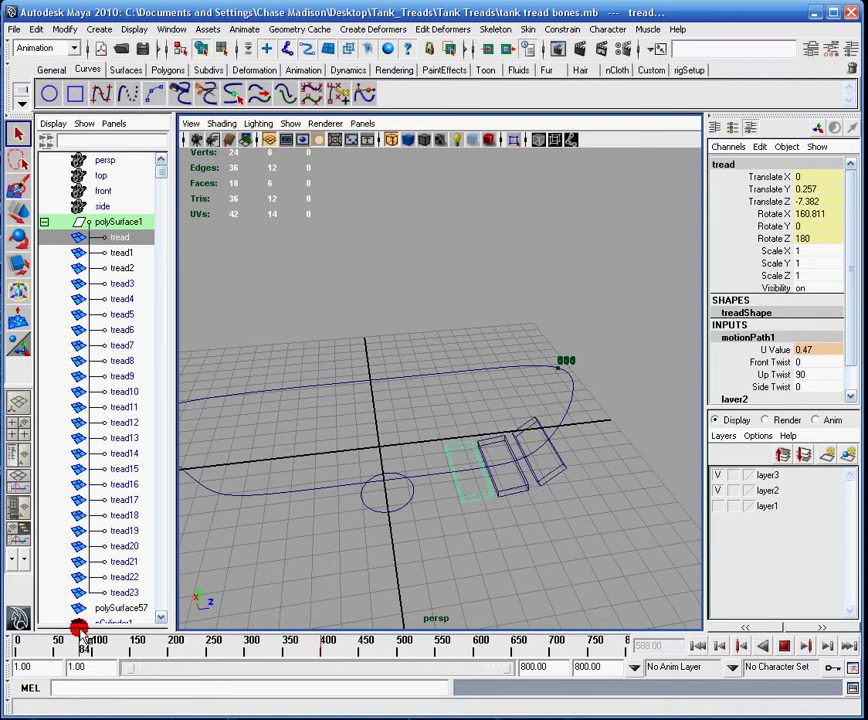
pyautogui.hotkey('alt', 'v')
pyautogui.hotkey('alt', 'v')
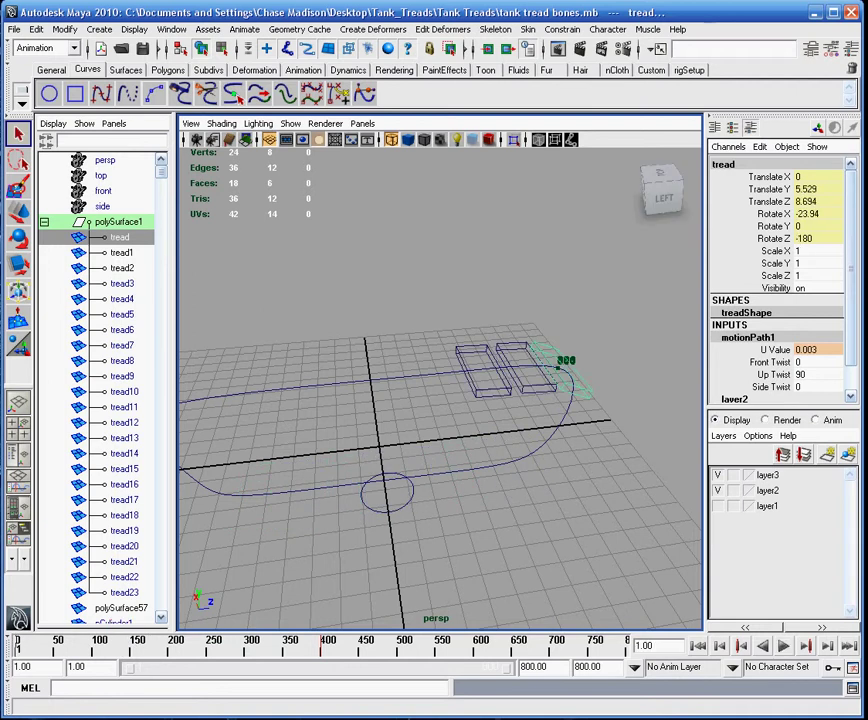
# Add tread1 and tread2 to the selection and compare the three treads' U Value curves in the Graph Editor
pyautogui.keyDown('shift'); pyautogui.click(530, 390); pyautogui.keyUp('shift')
pyautogui.keyDown('shift'); pyautogui.click(501, 392); pyautogui.keyUp('shift')
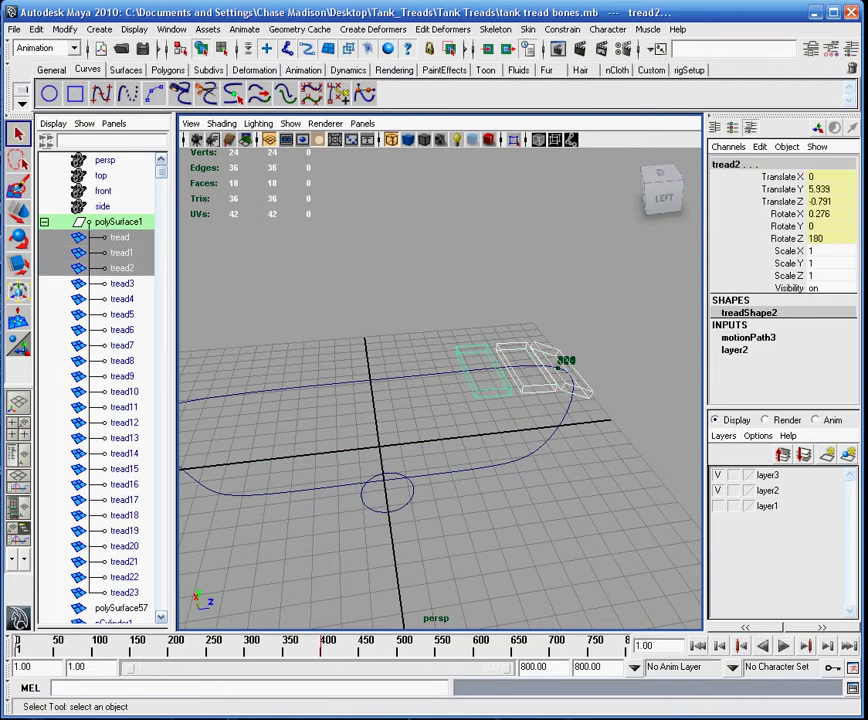
pyautogui.hotkey('shift', 'g')
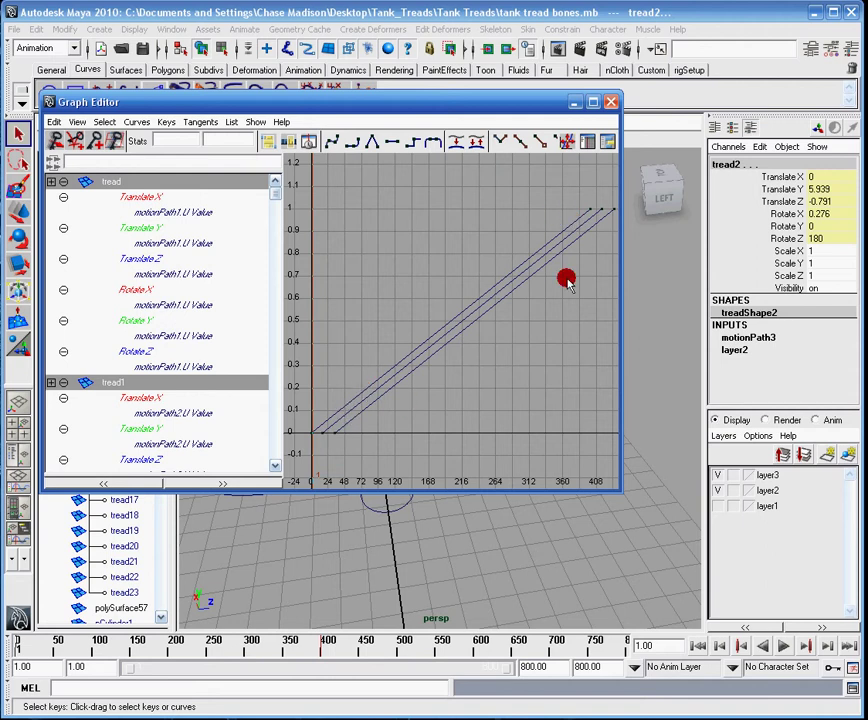
pyautogui.click(579, 102)
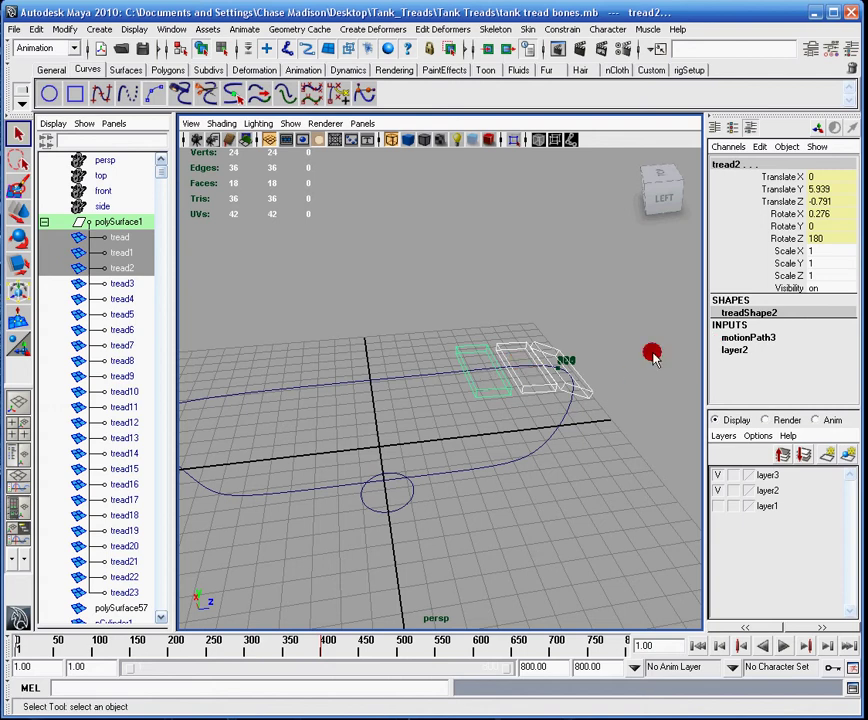
# Examine the motion path U Value channels of tread2 and the first tread, and check the selection order of the treads
pyautogui.click(731, 340)
pyautogui.click(780, 349)
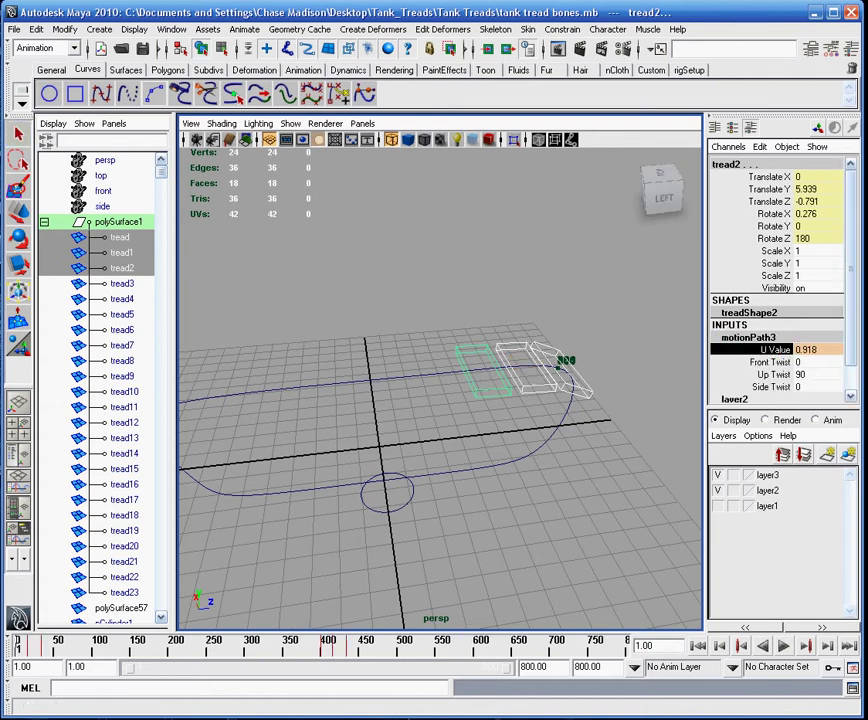
pyautogui.click(797, 348)
pyautogui.click(580, 391)
pyautogui.click(727, 340)
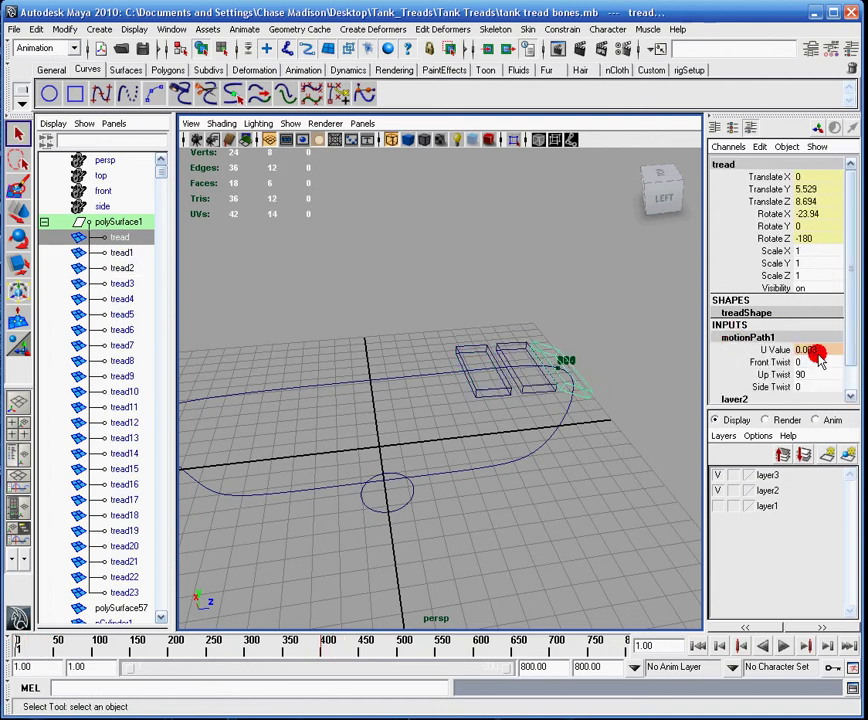
pyautogui.click(558, 387)
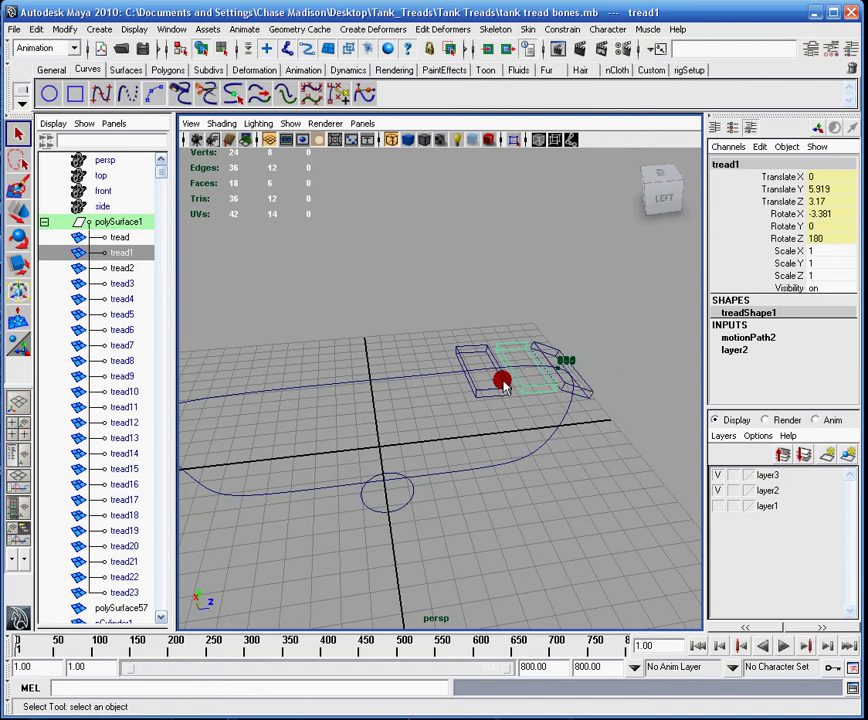
pyautogui.click(566, 390)
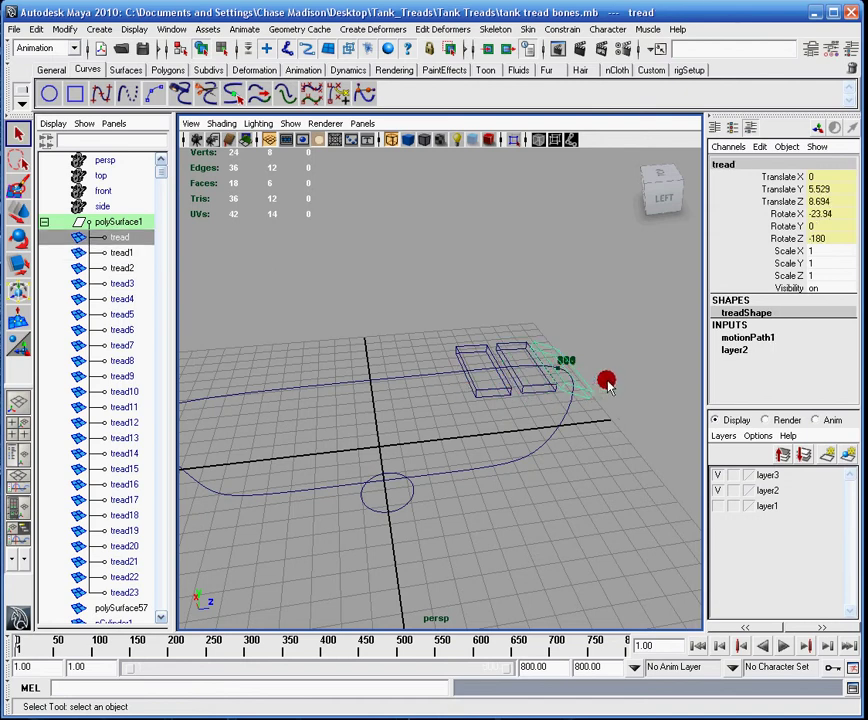
# Break the connections on the first tread's motionPath1 U Value and set the value to 0
pyautogui.click(748, 337)
pyautogui.click(790, 350)
pyautogui.moveTo(790, 350); pyautogui.dragTo(735, 474, button='right')
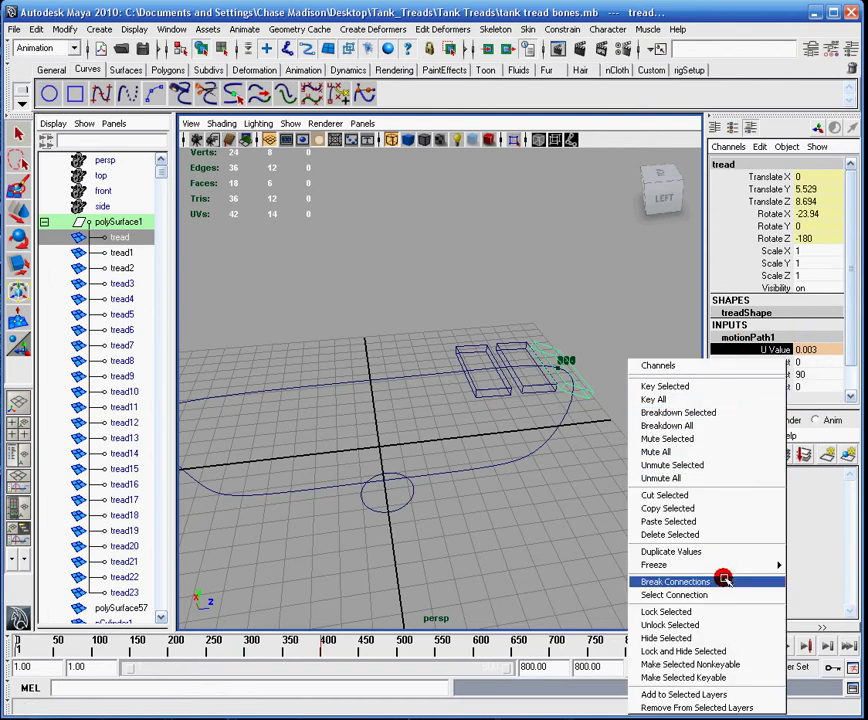
pyautogui.moveTo(725, 576); pyautogui.dragTo(725, 580, button='right')
pyautogui.click(810, 349)
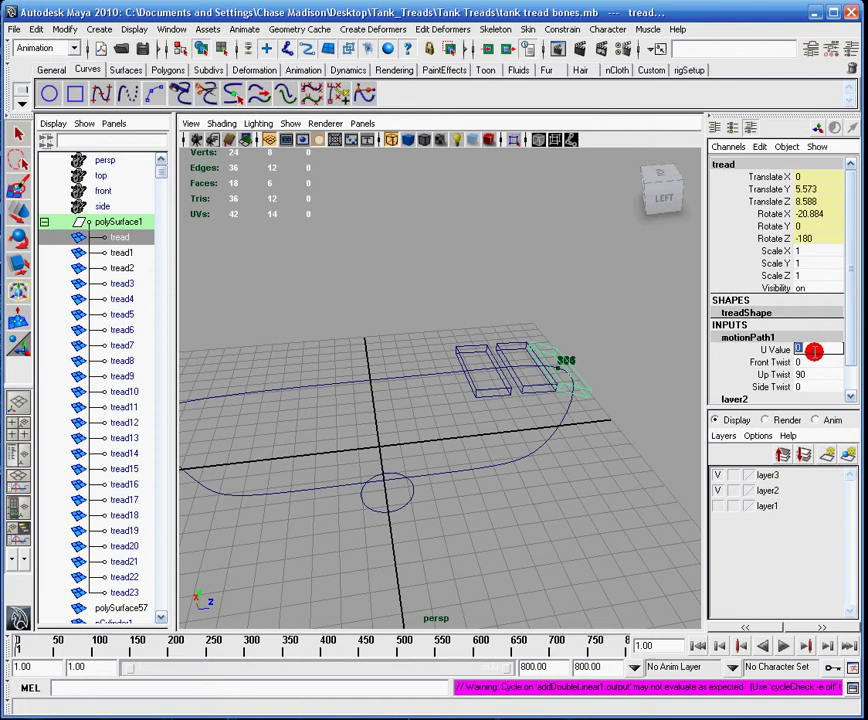
# Break the connections on the U Value of tread1's motionPath2
pyautogui.click(538, 393)
pyautogui.click(738, 337)
pyautogui.click(752, 349)
pyautogui.moveTo(752, 349); pyautogui.dragTo(686, 577, button='right')
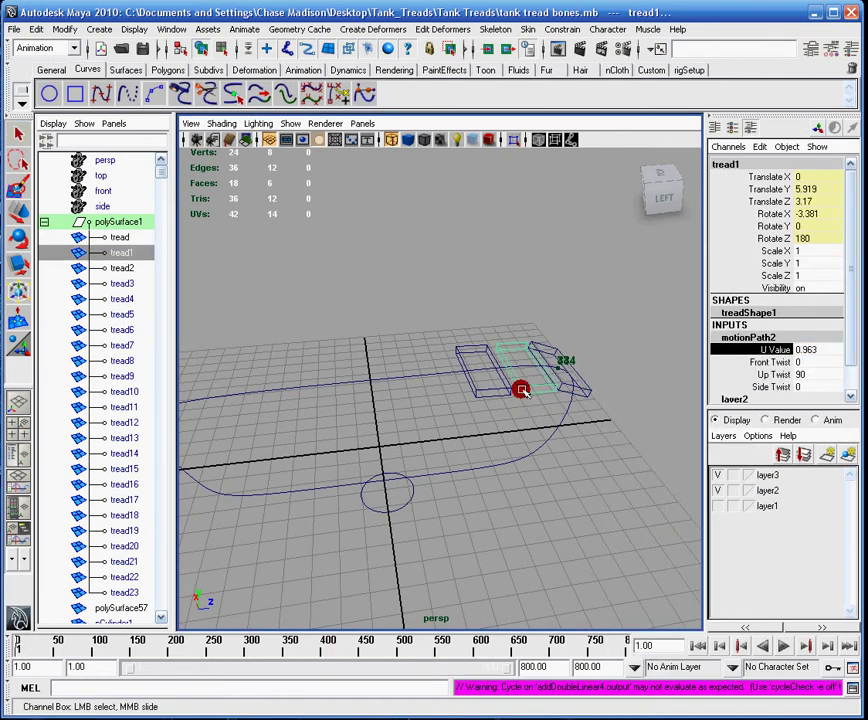
# Break the connections on the U Value of tread2's motionPath3 and set the value to 0
pyautogui.click(498, 389)
pyautogui.click(762, 341)
pyautogui.click(773, 349)
pyautogui.moveTo(774, 350); pyautogui.dragTo(661, 487, button='right')
pyautogui.moveTo(818, 350); pyautogui.dragTo(794, 351)
pyautogui.write('0')
pyautogui.press('Return')
# Set the U Value of tread1's motionPath2 to 0
pyautogui.click(594, 372)
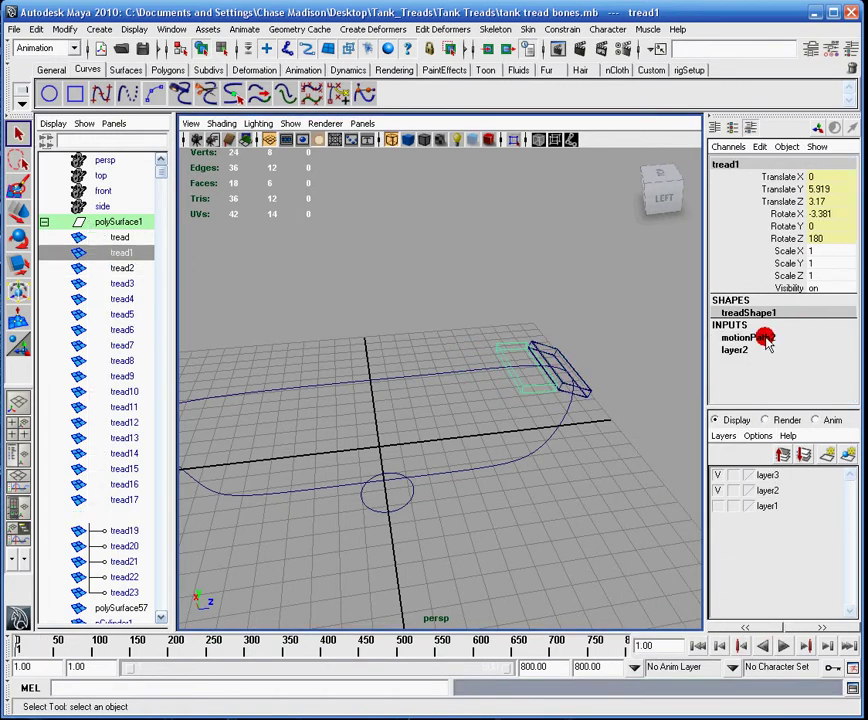
pyautogui.click(765, 339)
pyautogui.click(820, 350)
pyautogui.press('Return')
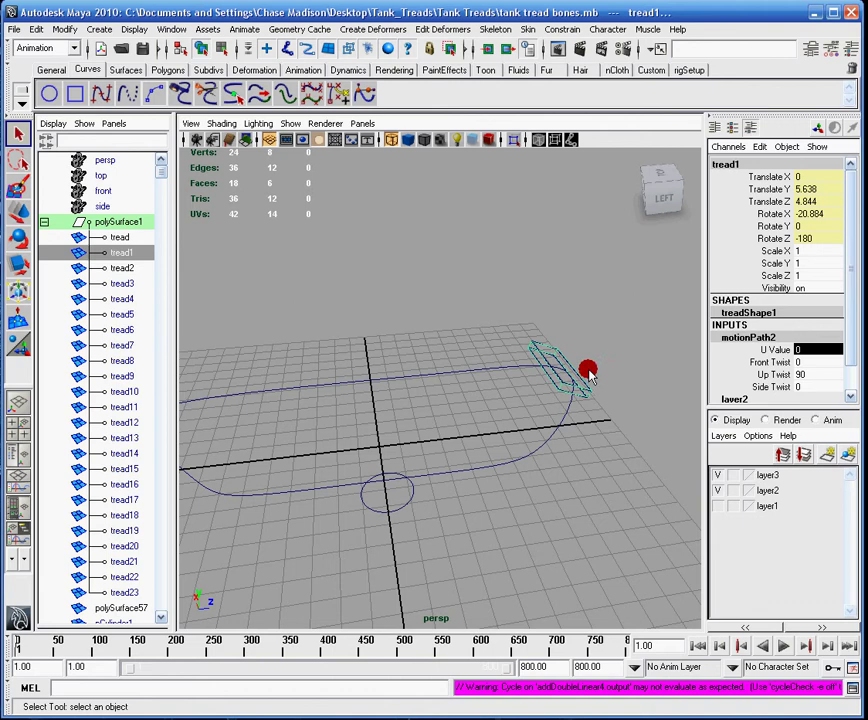
# In Set Driven Key, load the first tread's motionPath1 as driven, with nurbsCircle1 as driver, and select the circle in the scene
pyautogui.keyDown('alt'); pyautogui.moveTo(472, 382); pyautogui.dragTo(455, 485); pyautogui.keyUp('alt')
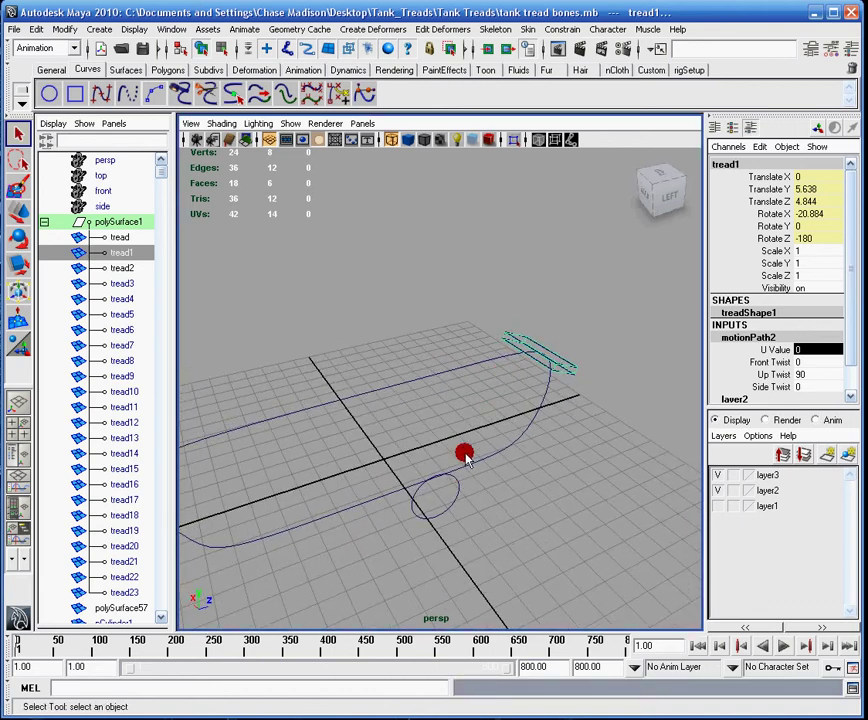
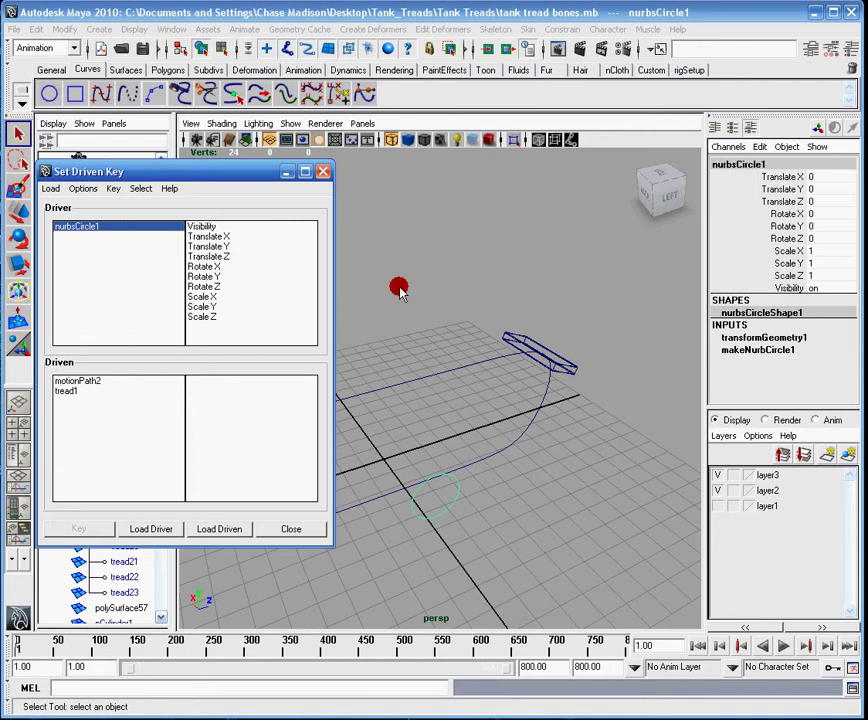
pyautogui.click(120, 240)
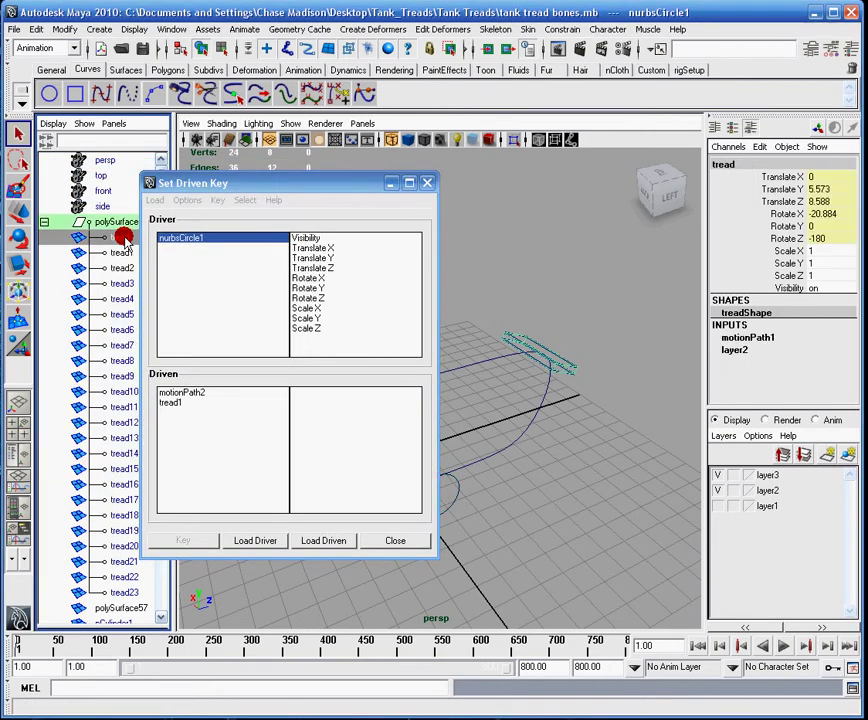
pyautogui.click(750, 338)
pyautogui.click(326, 540)
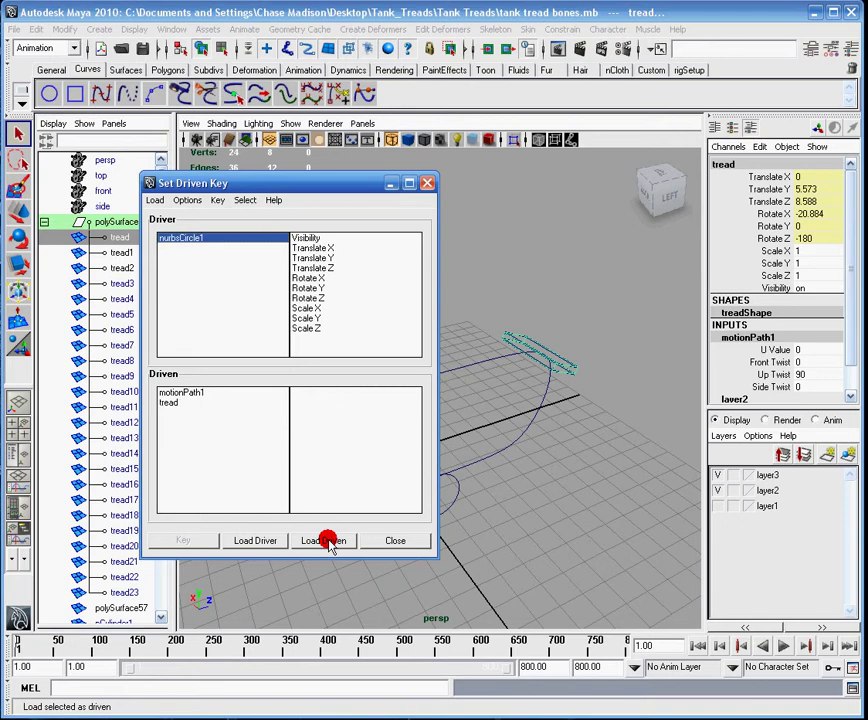
pyautogui.moveTo(310, 187); pyautogui.dragTo(211, 152)
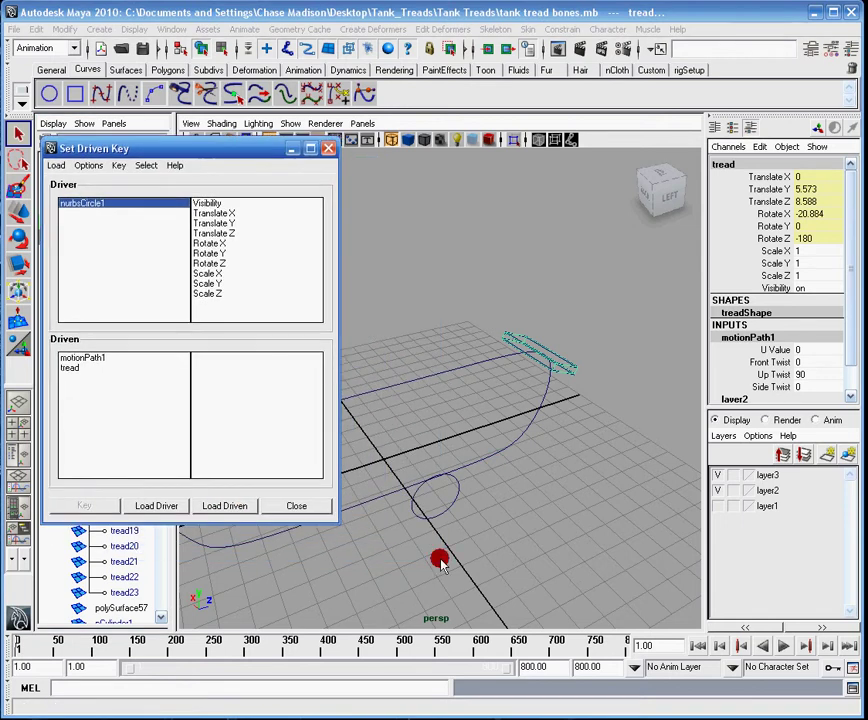
pyautogui.click(88, 358)
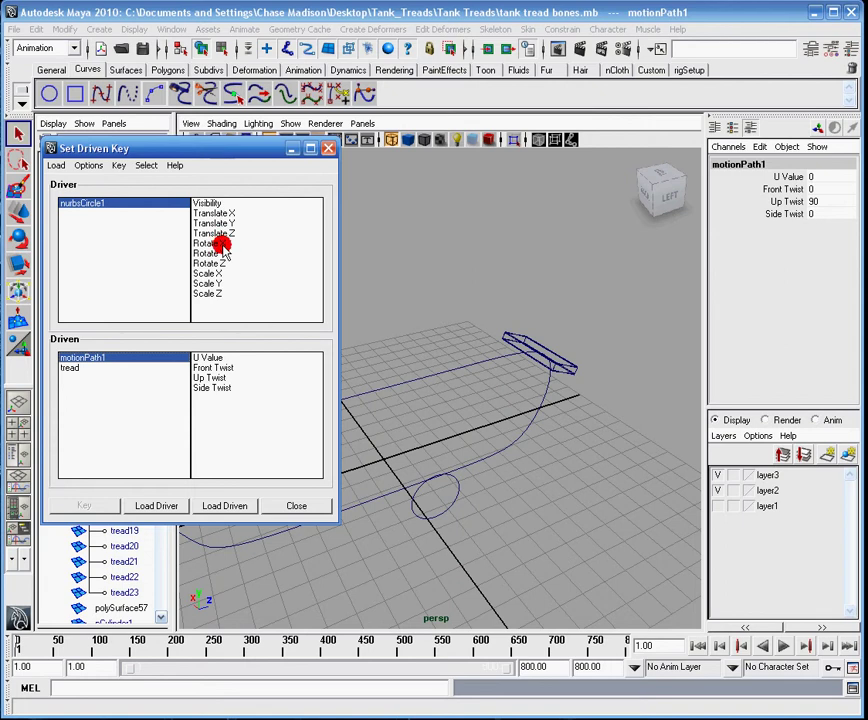
pyautogui.click(457, 475)
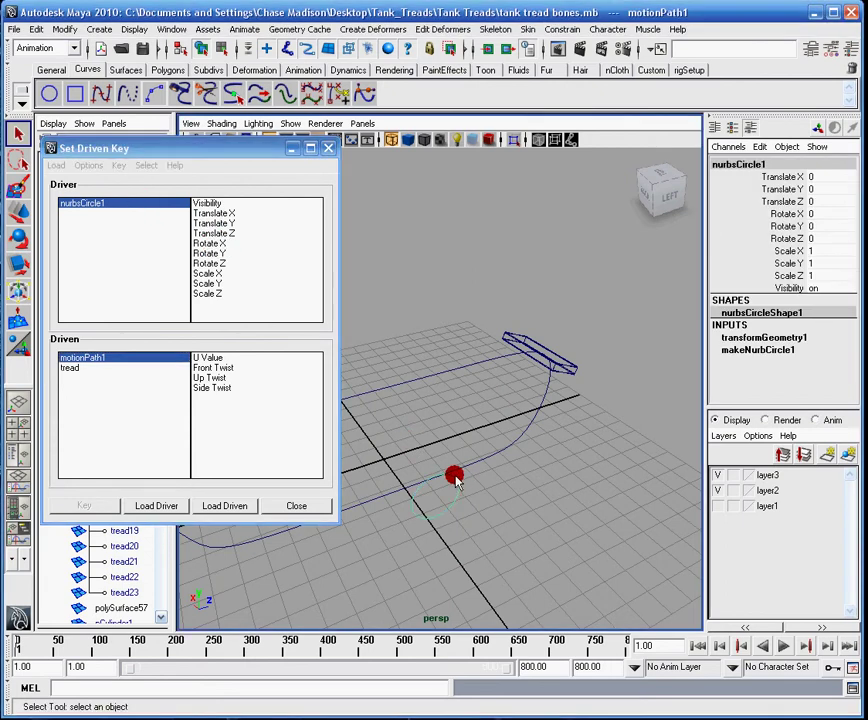
# Set a driven key linking nurbsCircle1's Rotate X at 0 to motionPath1's U Value
pyautogui.press('e')
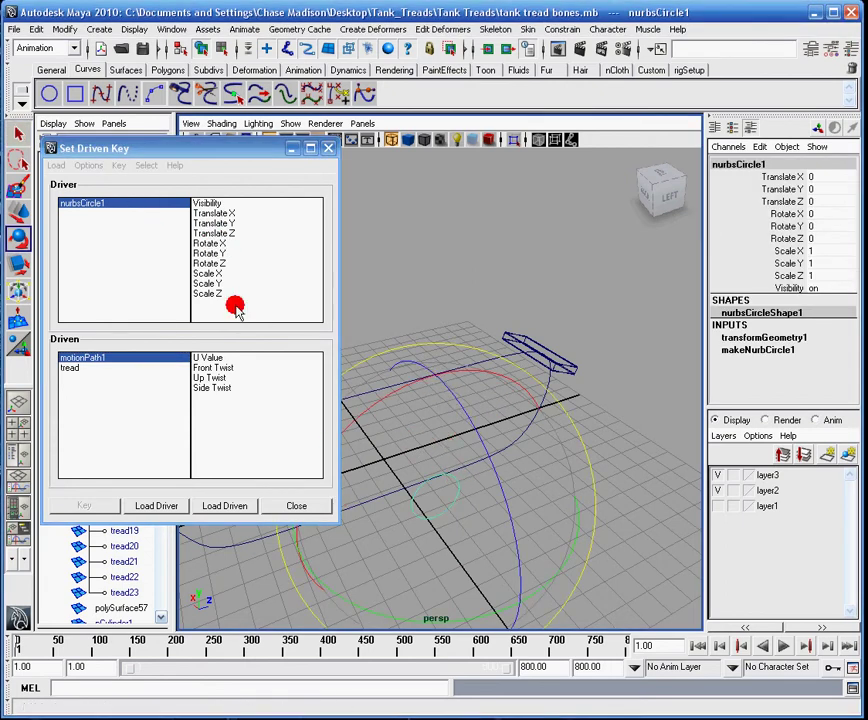
pyautogui.click(222, 243)
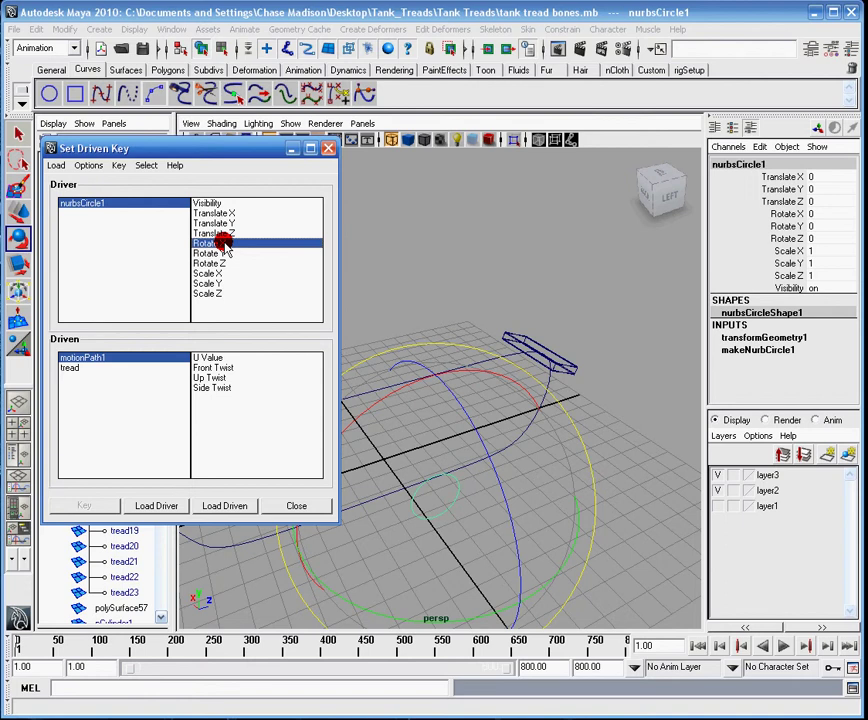
pyautogui.click(222, 358)
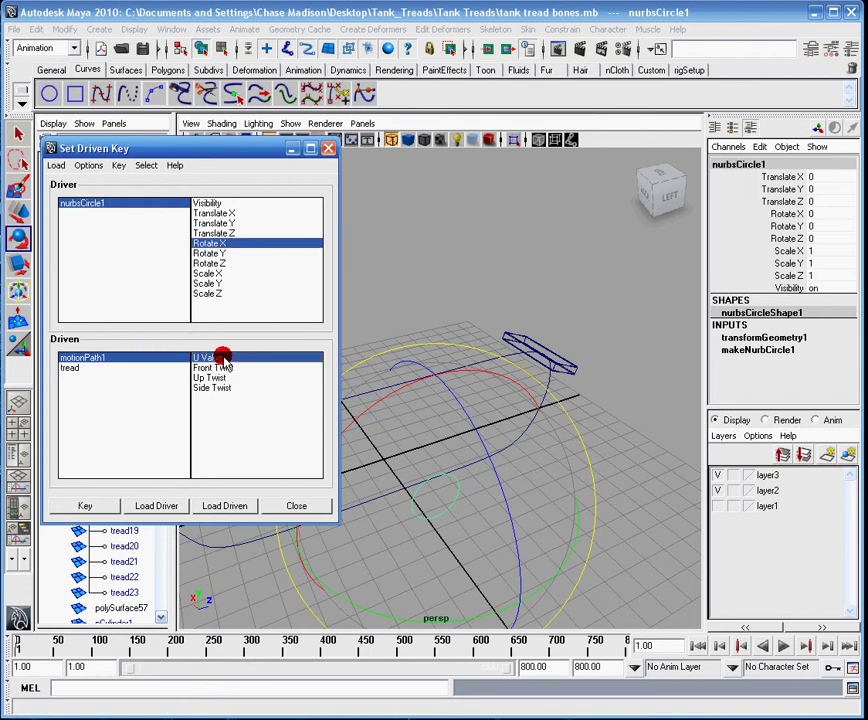
pyautogui.click(101, 503)
pyautogui.moveTo(275, 149); pyautogui.dragTo(370, 145)
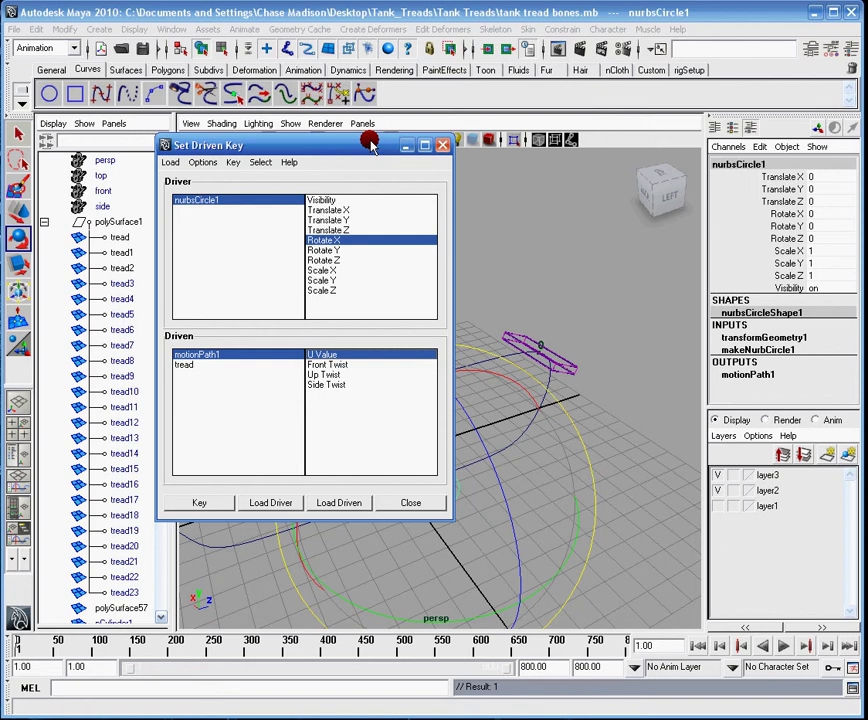
# Set nurbsCircle1's Rotate X to 360 and motionPath1's U Value to 1, and set a driven key for this pair
pyautogui.click(756, 379)
pyautogui.click(839, 386)
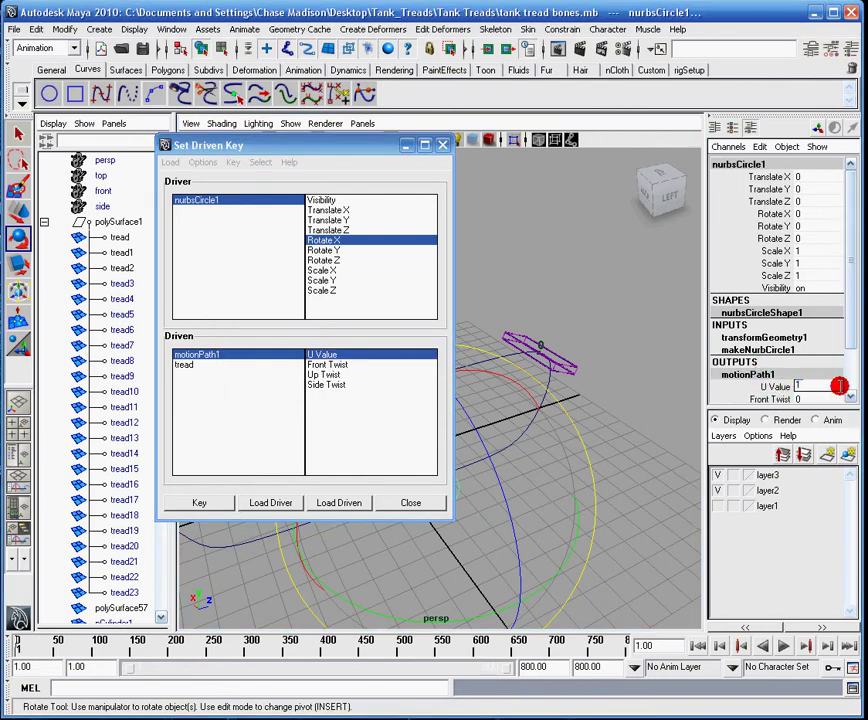
pyautogui.click(806, 213)
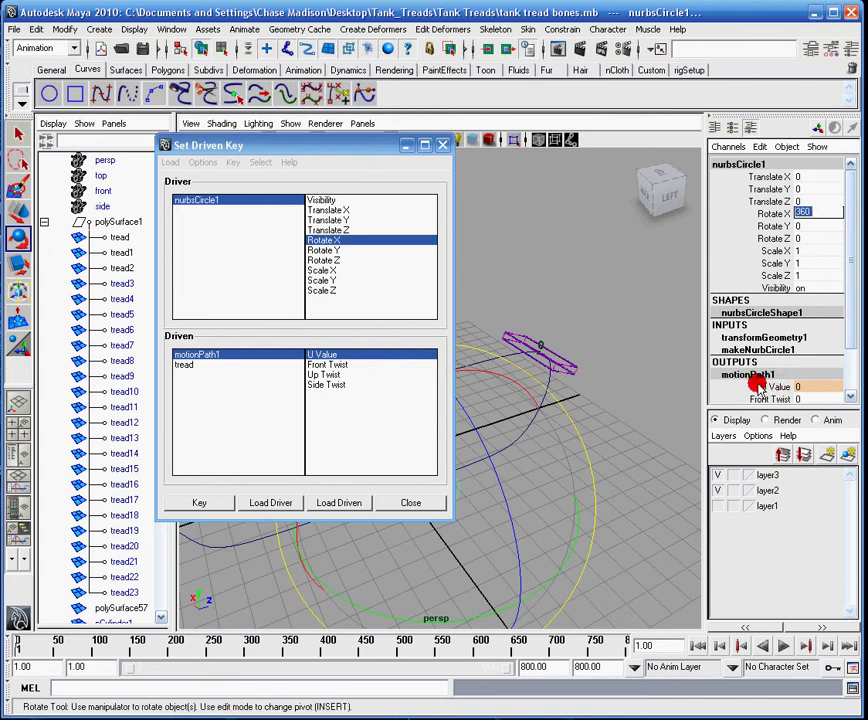
pyautogui.click(800, 388)
pyautogui.click(800, 388)
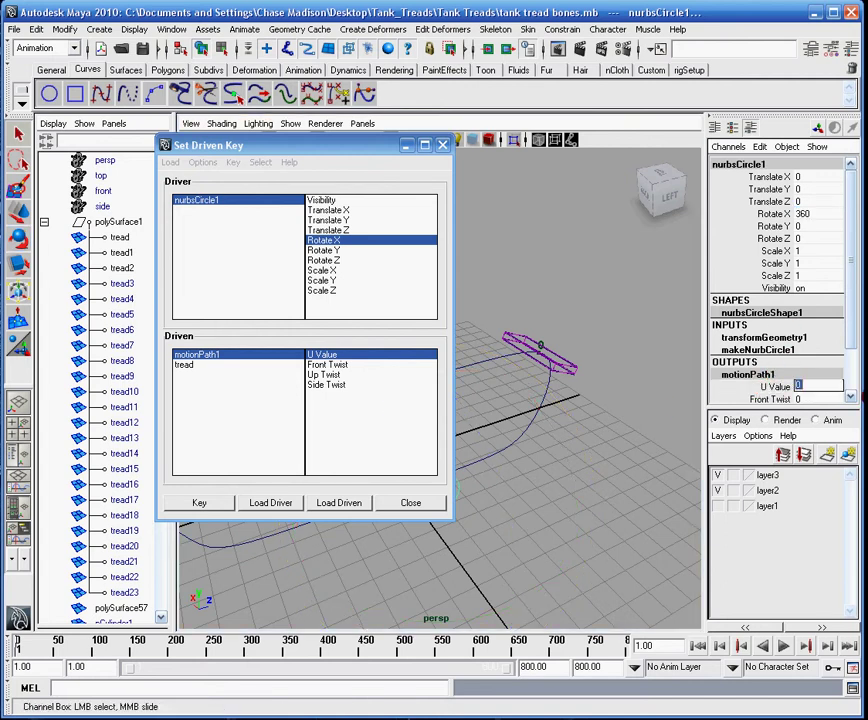
pyautogui.write('1')
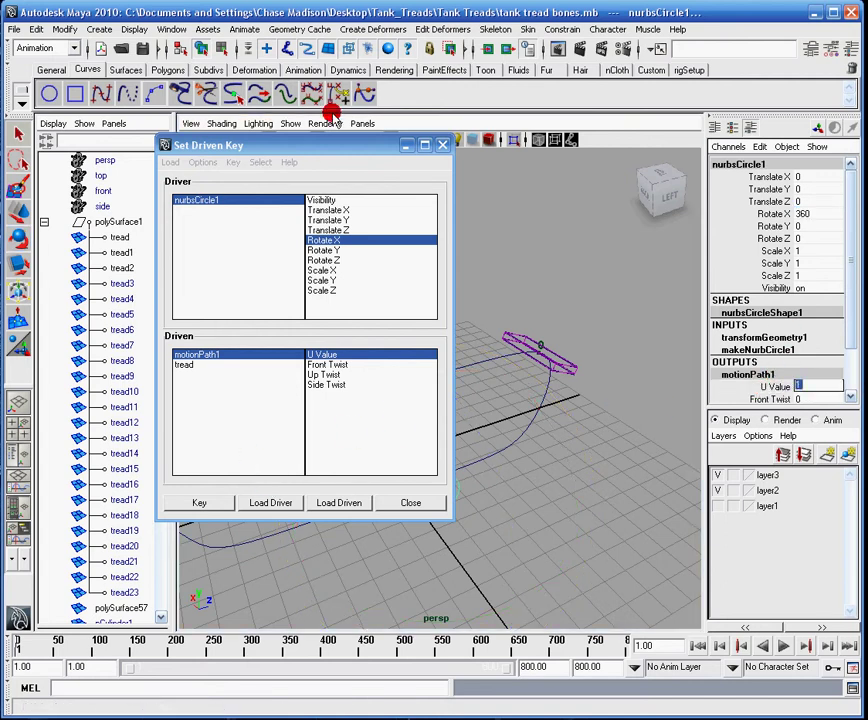
pyautogui.click(328, 143)
pyautogui.click(200, 503)
pyautogui.click(410, 502)
# Rotate the control circle about X to test the first tread's motion, and reset its Rotate X to 0
pyautogui.click(462, 491)
pyautogui.press('e')
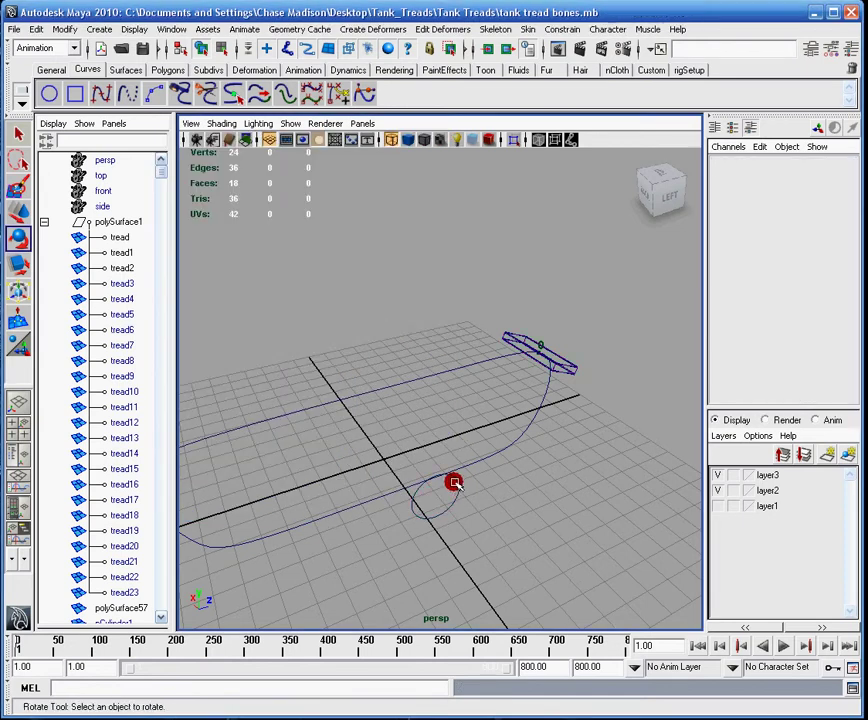
pyautogui.click(452, 476)
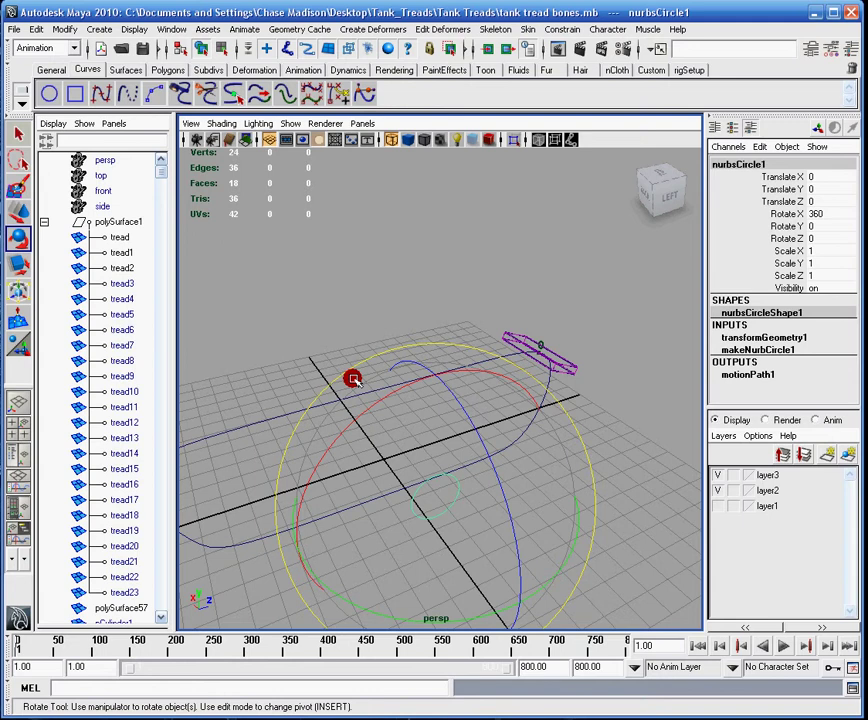
pyautogui.moveTo(386, 395); pyautogui.dragTo(405, 245)
pyautogui.click(821, 215)
pyautogui.write('0')
pyautogui.press('Return')
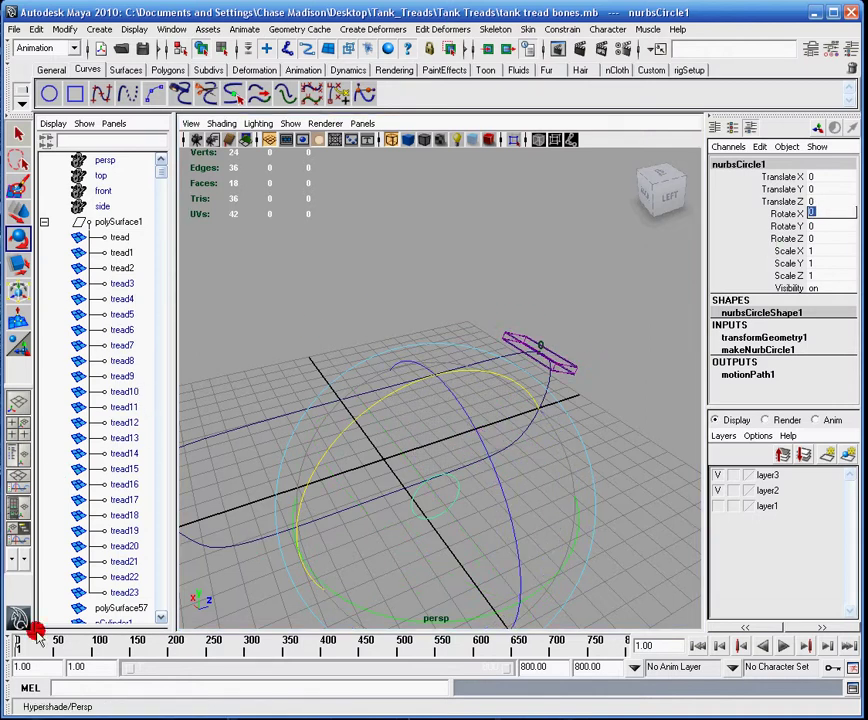
# Load tread1's motionPath2 as the driven object in Set Driven Key, keeping nurbsCircle1 as driver
pyautogui.click(120, 254)
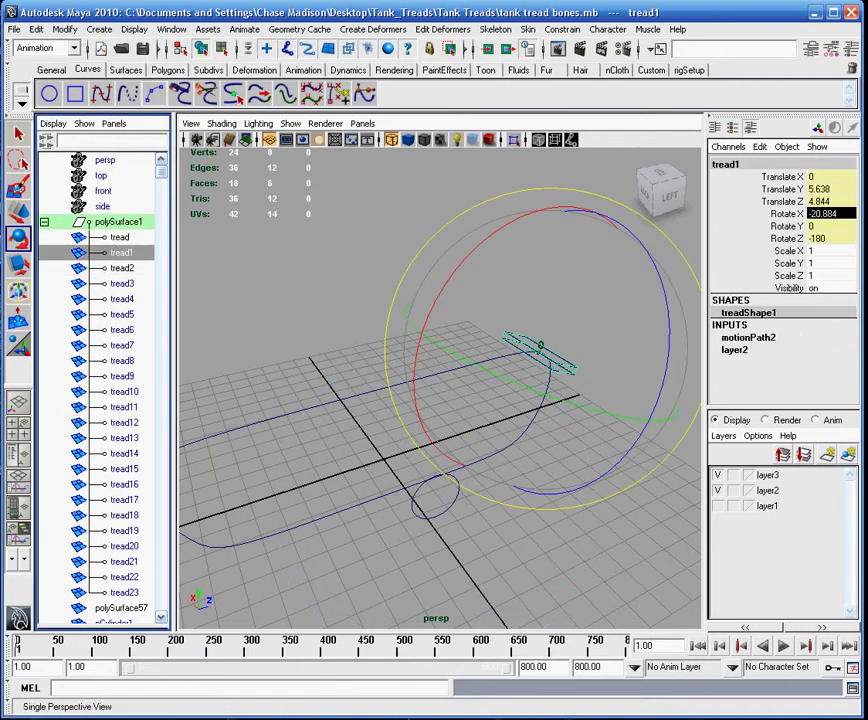
pyautogui.click(535, 415)
pyautogui.hotkey('alt', 'Tab')
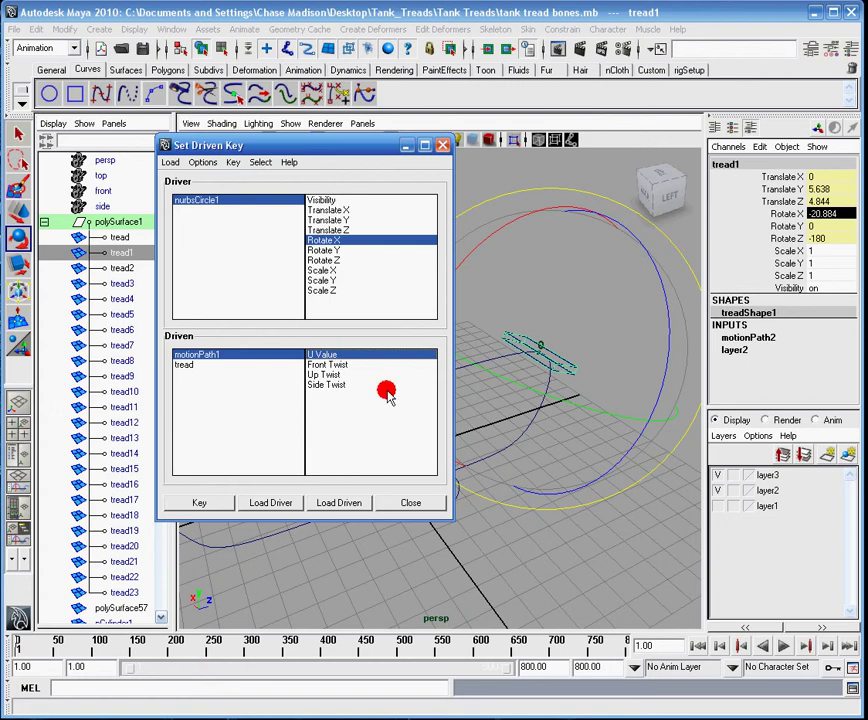
pyautogui.click(748, 337)
pyautogui.click(785, 350)
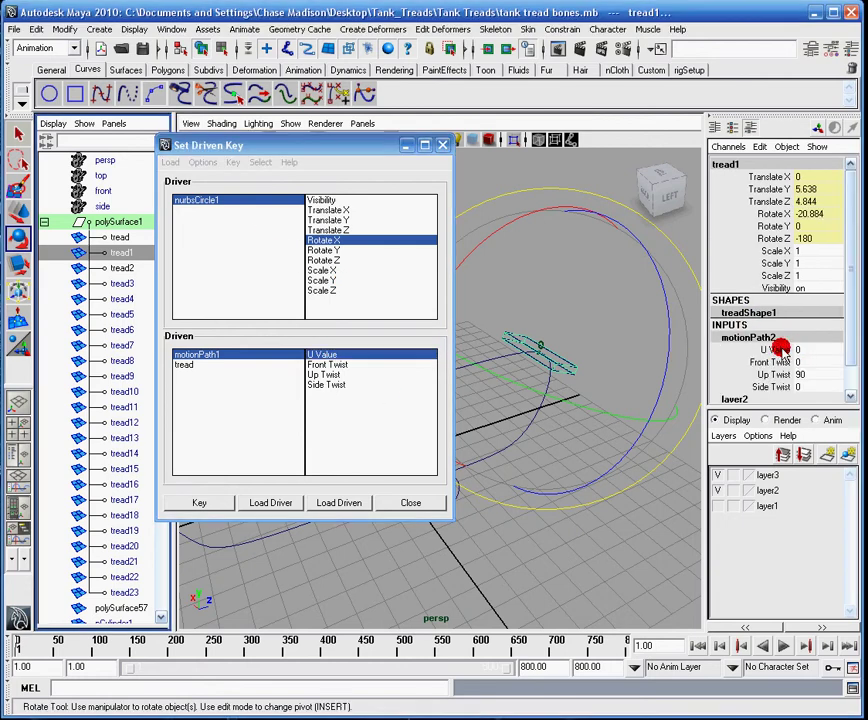
pyautogui.click(335, 502)
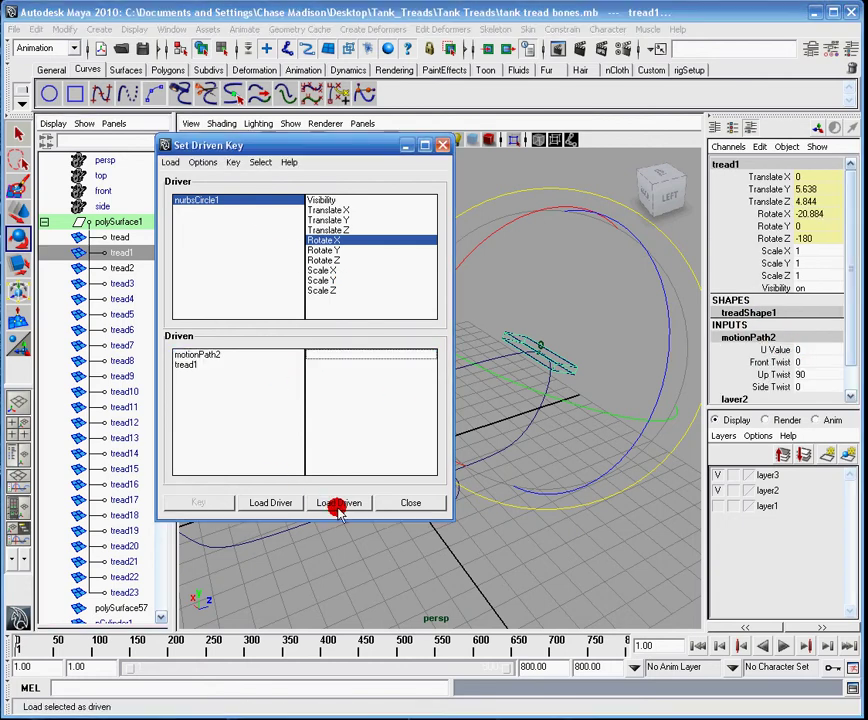
# Set a driven key linking nurbsCircle1's Rotate X at 0 to motionPath2's U Value
pyautogui.click(200, 355)
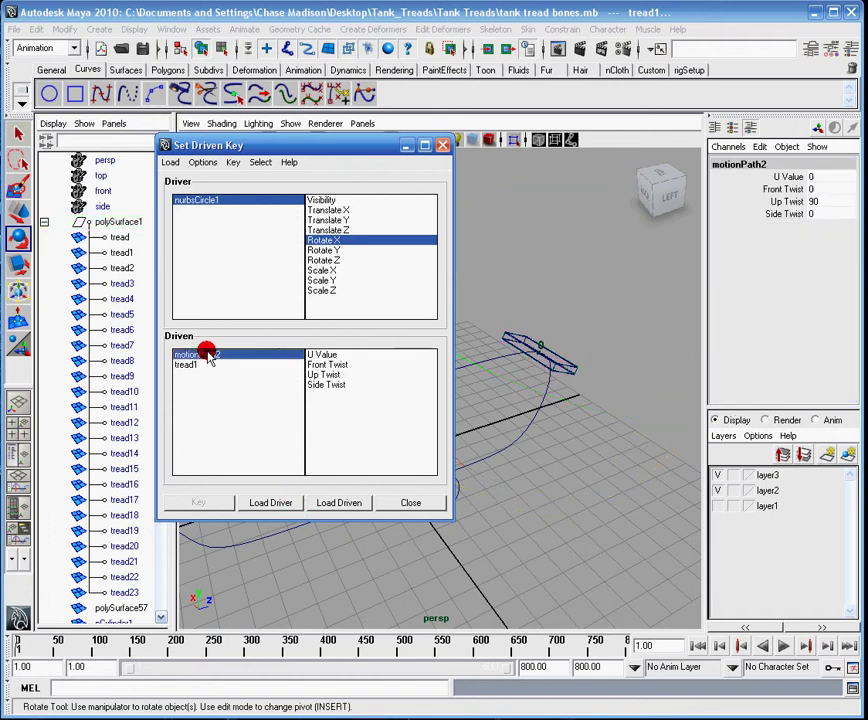
pyautogui.click(332, 355)
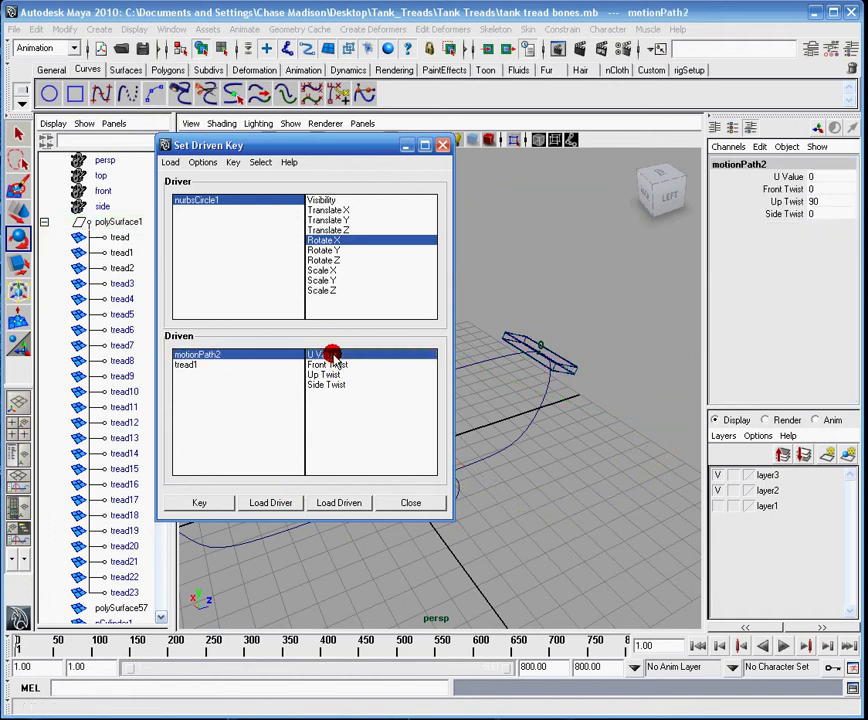
pyautogui.click(121, 251)
pyautogui.click(740, 336)
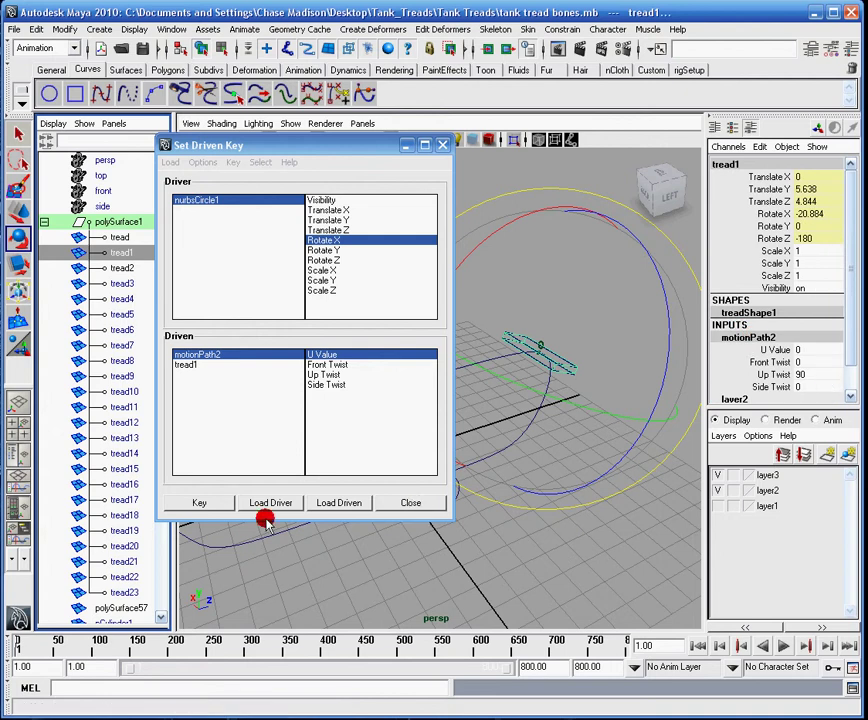
pyautogui.click(200, 503)
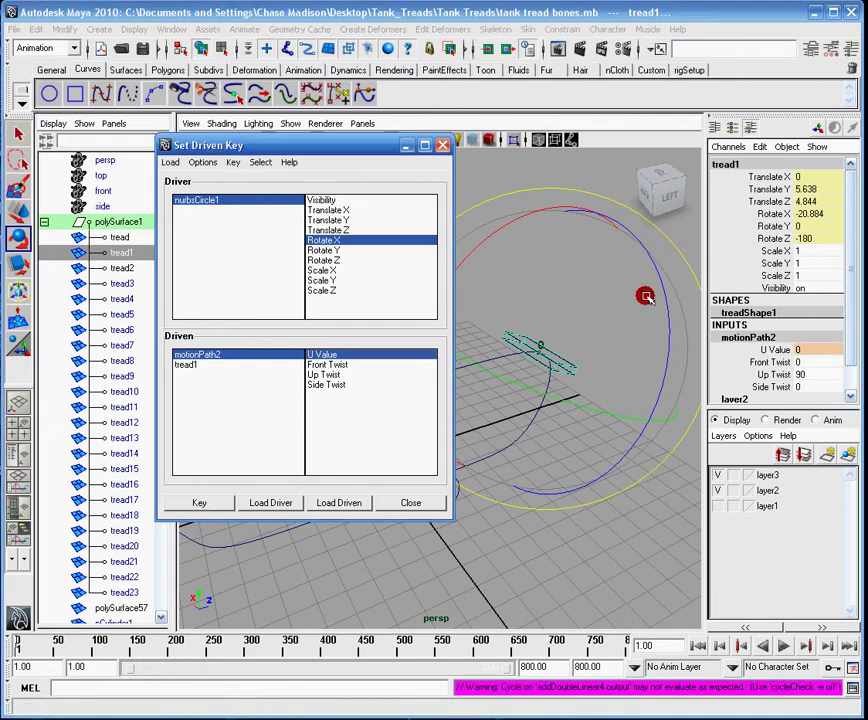
# Set the circle's Rotate X to 360 and motionPath2's U Value to 1, and set a driven key for this pair
pyautogui.moveTo(306, 134); pyautogui.dragTo(225, 92)
pyautogui.click(414, 516)
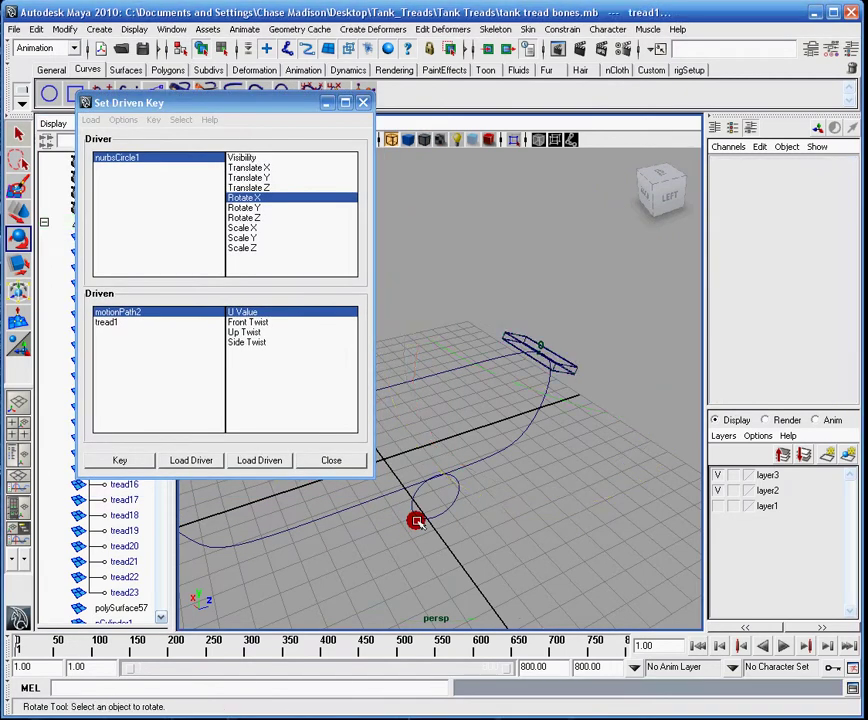
pyautogui.click(819, 231)
pyautogui.click(806, 214)
pyautogui.write('360')
pyautogui.press('Return')
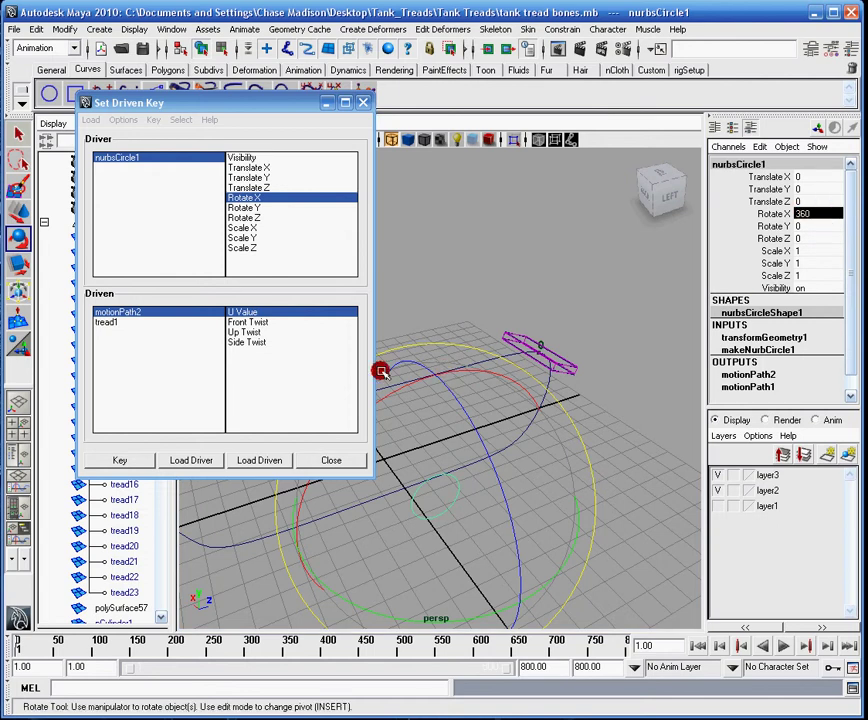
pyautogui.click(762, 377)
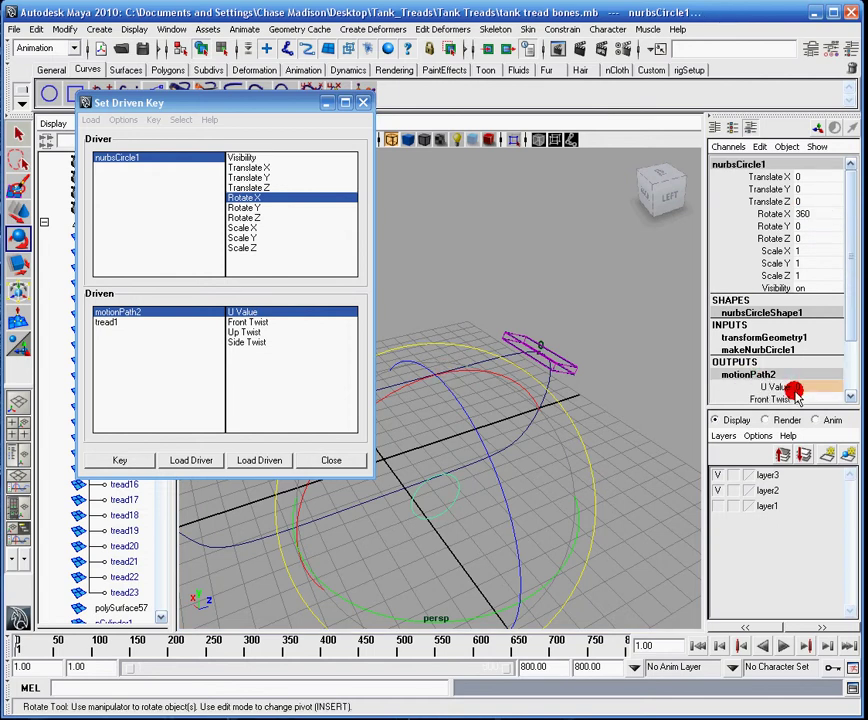
pyautogui.click(825, 386)
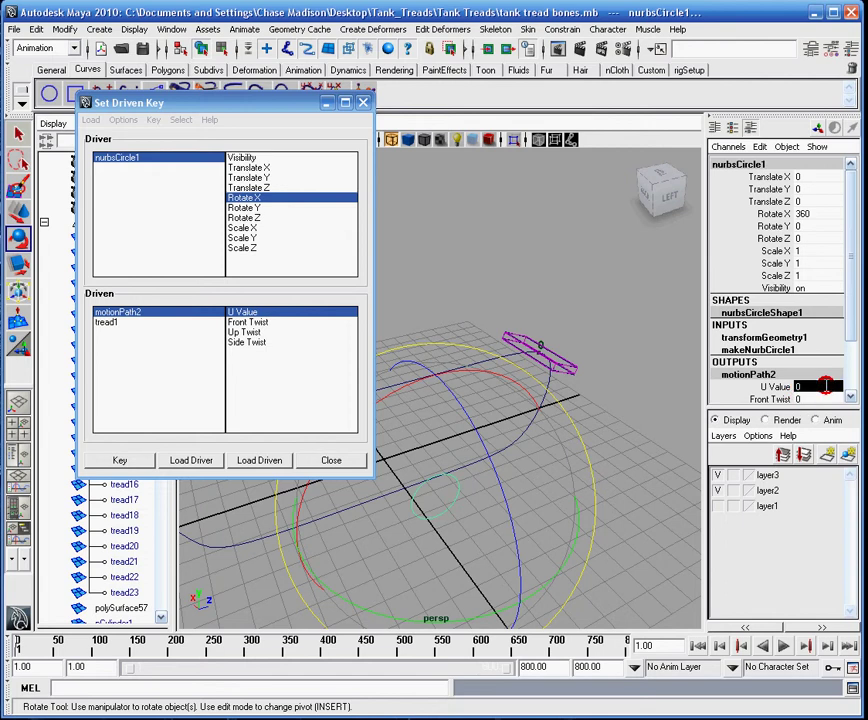
pyautogui.click(135, 460)
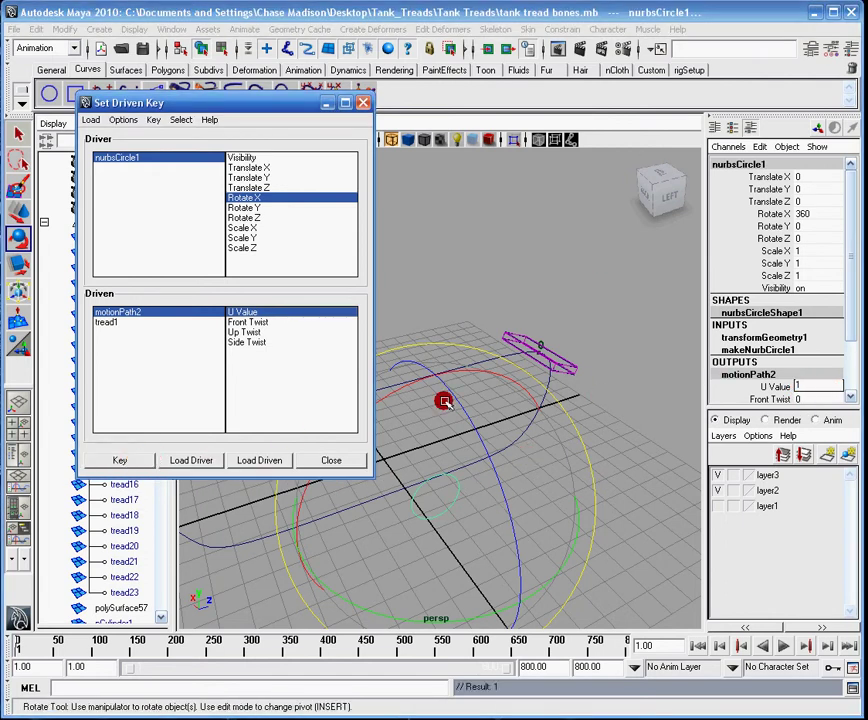
# Rotate the control circle about X to test the motion of both keyed treads, and reset its Rotate X to 0
pyautogui.moveTo(412, 378); pyautogui.dragTo(502, 381)
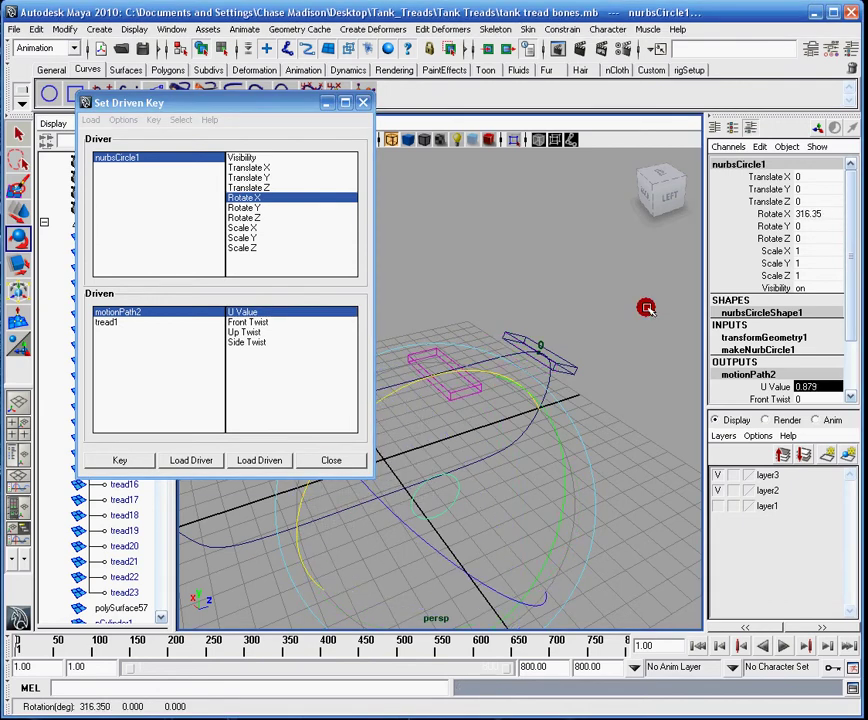
pyautogui.moveTo(425, 378); pyautogui.dragTo(470, 499)
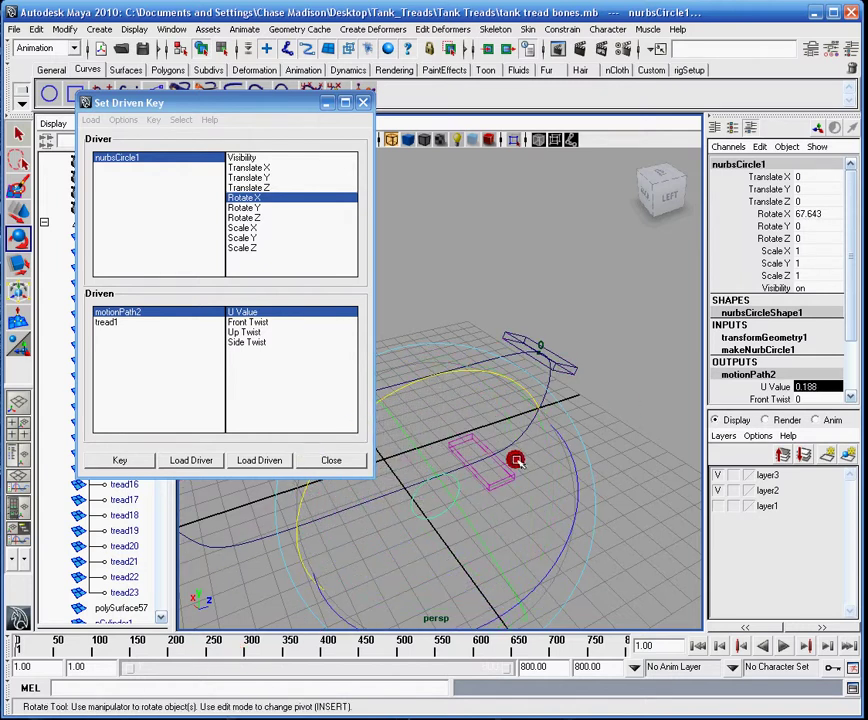
pyautogui.click(816, 213)
pyautogui.press('Return')
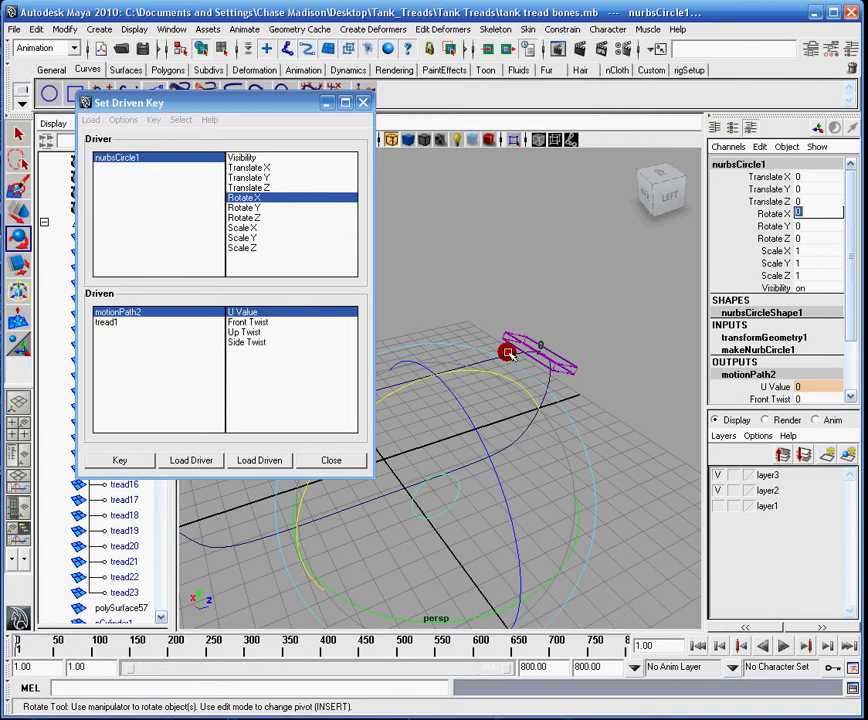
# Try to set a driven key for the U Value of tread2's motionPath3 without loading it as driven
pyautogui.click(327, 102)
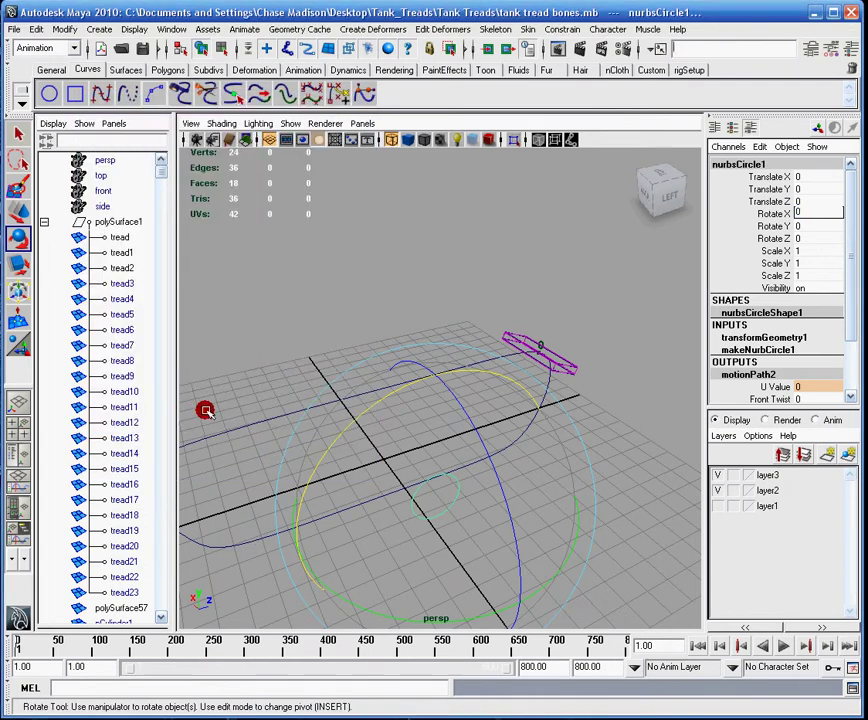
pyautogui.click(125, 270)
pyautogui.press('g')
pyautogui.click(326, 305)
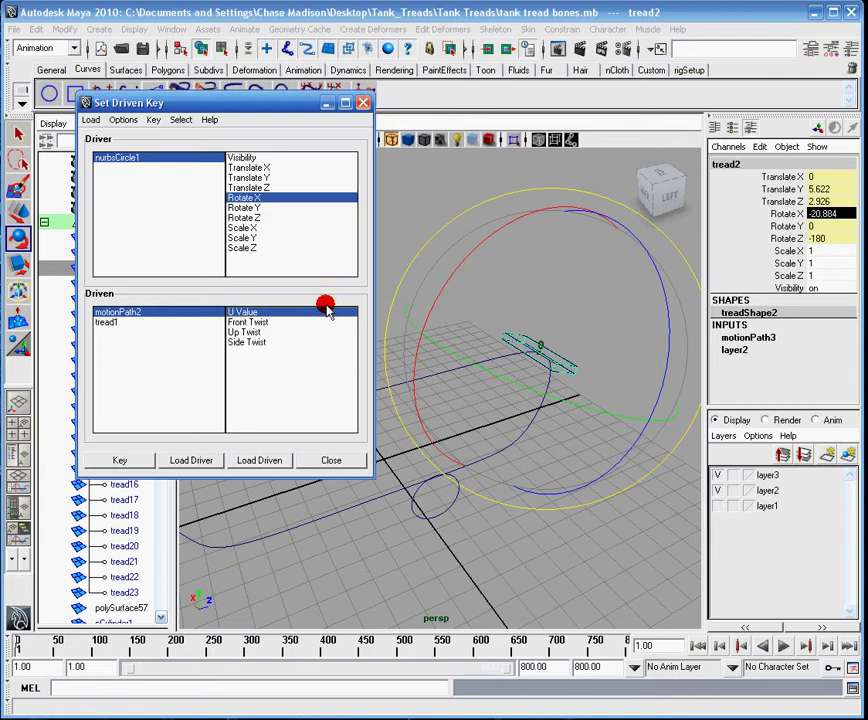
pyautogui.click(748, 336)
pyautogui.click(785, 350)
pyautogui.click(130, 462)
pyautogui.click(430, 498)
pyautogui.click(459, 481)
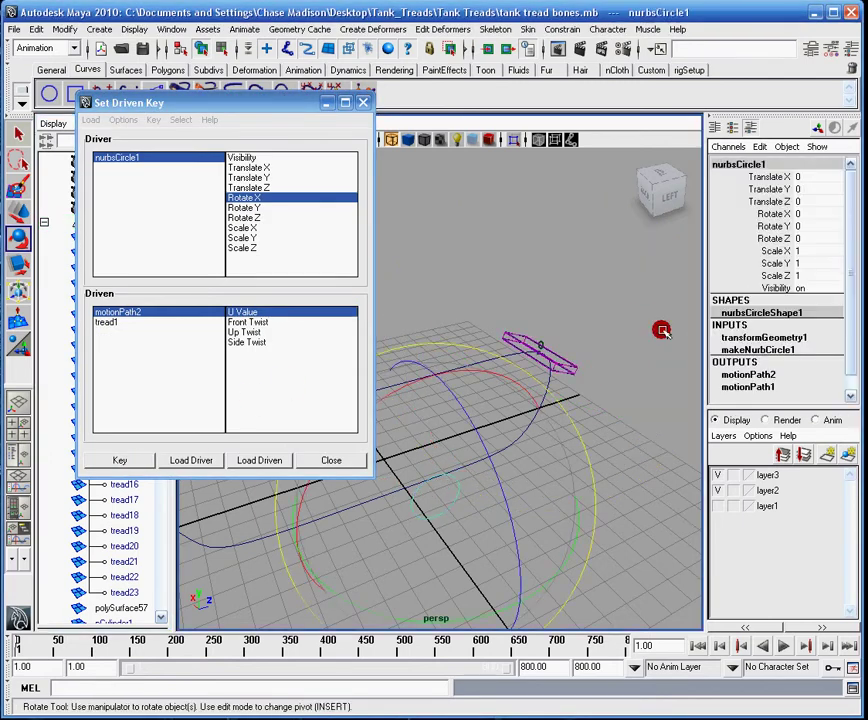
pyautogui.click(153, 310)
pyautogui.click(523, 326)
pyautogui.click(174, 462)
# Load tread2's motionPath3 as the driven object in Set Driven Key
pyautogui.click(205, 103)
pyautogui.moveTo(205, 103); pyautogui.dragTo(248, 102)
pyautogui.click(104, 269)
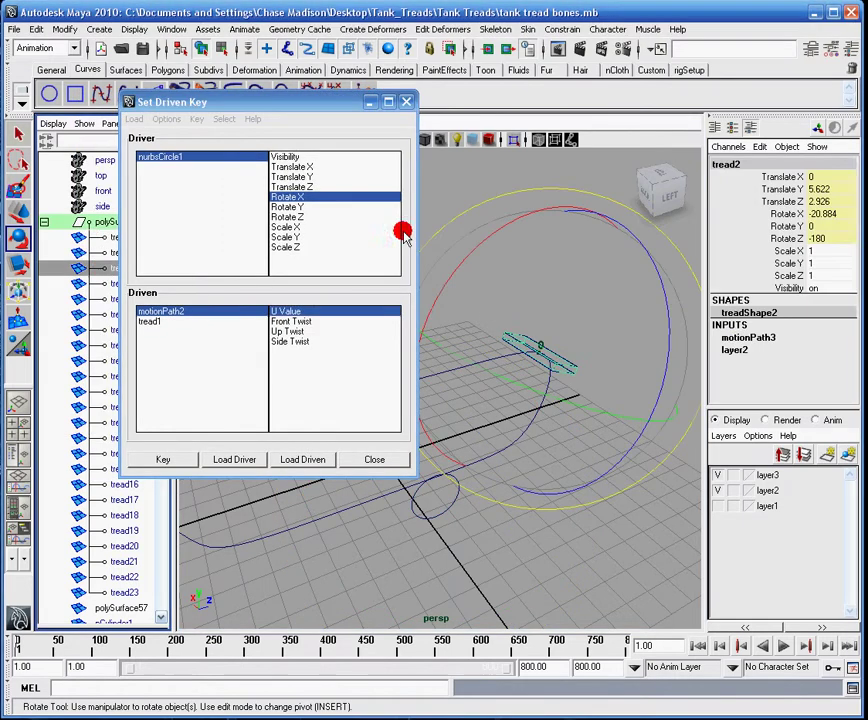
pyautogui.click(744, 337)
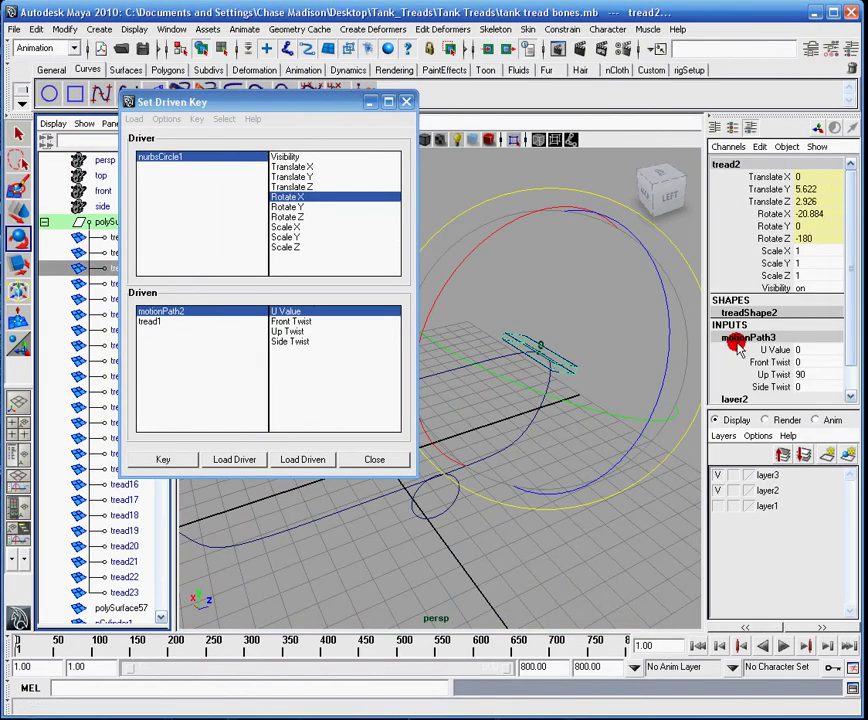
pyautogui.click(714, 336)
pyautogui.click(308, 459)
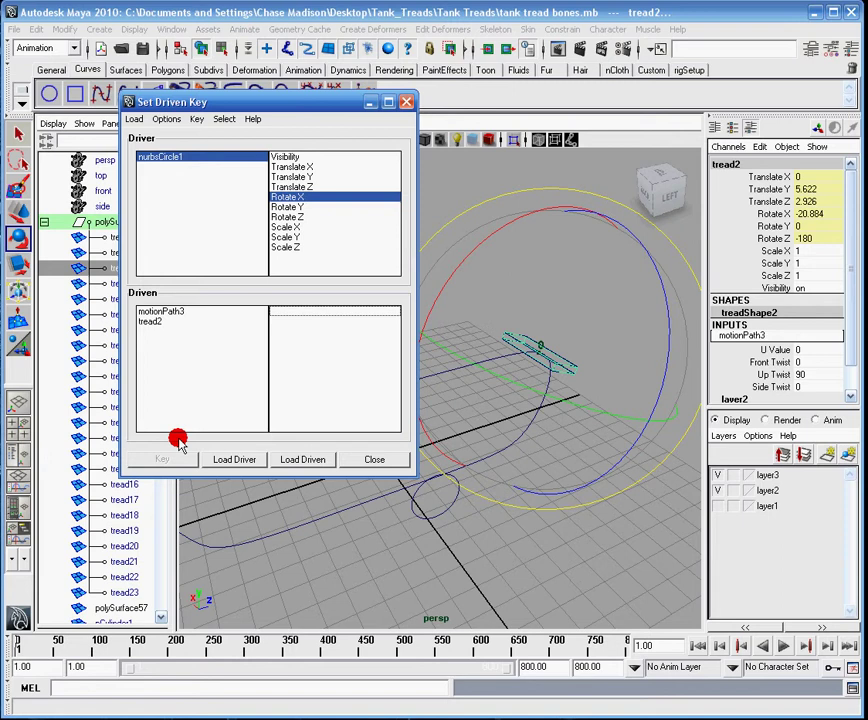
# Set a driven key linking nurbsCircle1's Rotate X at 0 to motionPath3's U Value
pyautogui.click(175, 315)
pyautogui.click(316, 310)
pyautogui.click(163, 460)
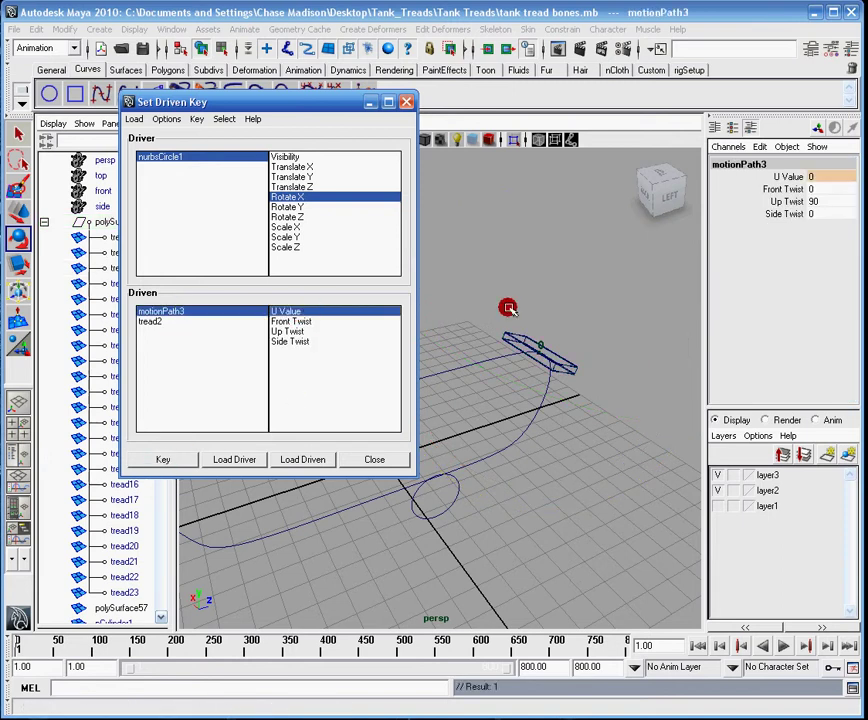
# Set a driven key linking nurbsCircle1's Rotate X at 360 to motionPath3's U Value at 1, and put Set Driven Key away
pyautogui.click(461, 488)
pyautogui.click(812, 213)
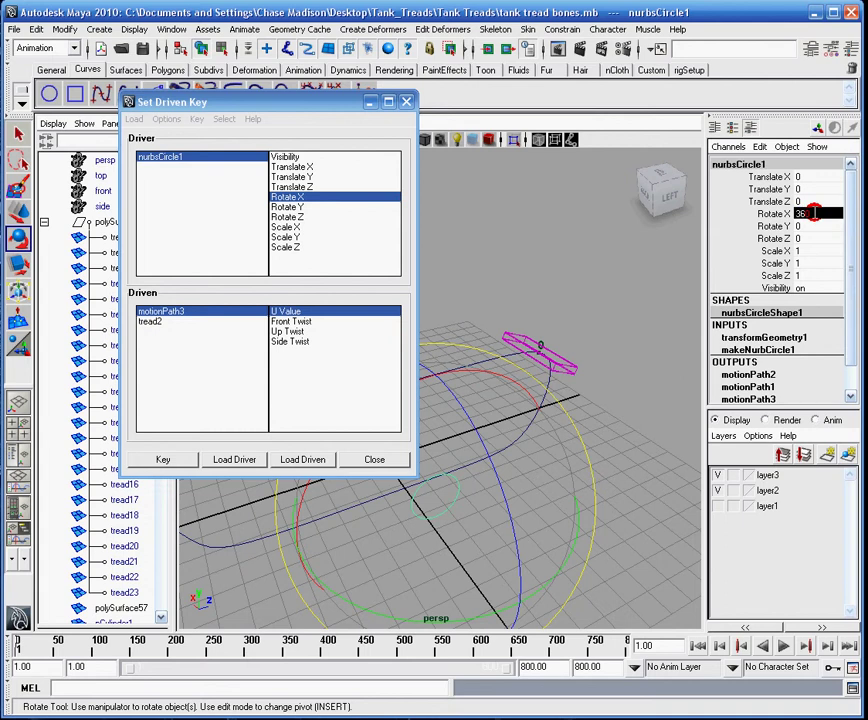
pyautogui.click(766, 372)
pyautogui.click(803, 385)
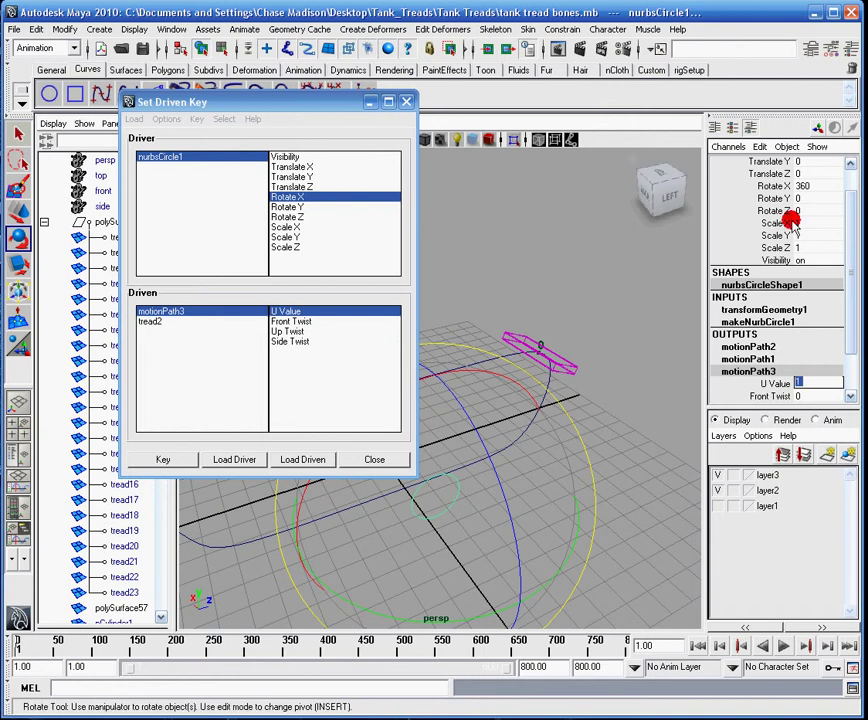
pyautogui.click(167, 462)
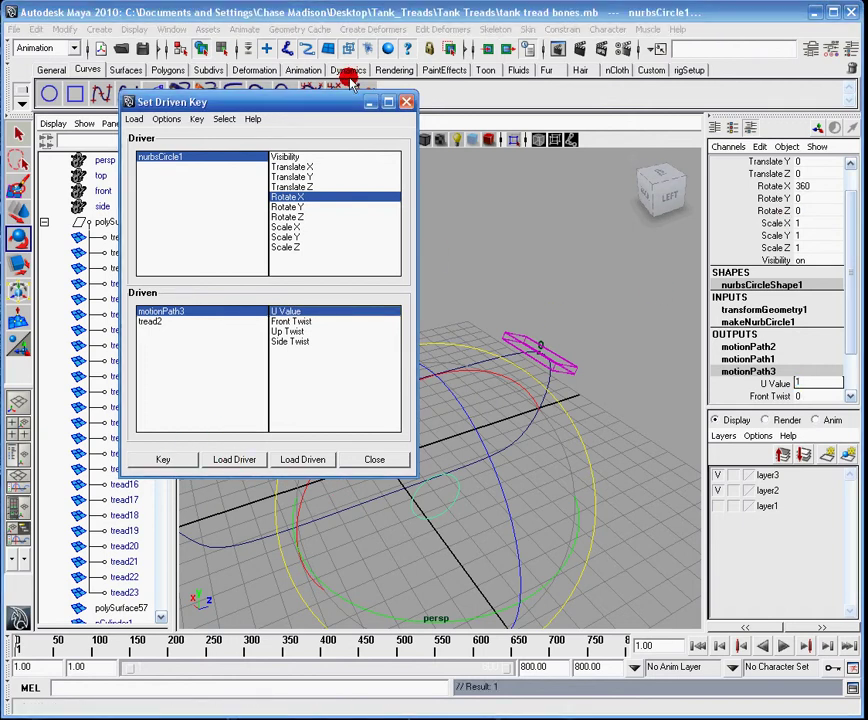
pyautogui.click(371, 101)
# Rotate the control circle about X to test the treads beyond the keyed range, and reset its Rotate X to 0
pyautogui.moveTo(426, 380); pyautogui.dragTo(524, 352)
pyautogui.click(812, 188)
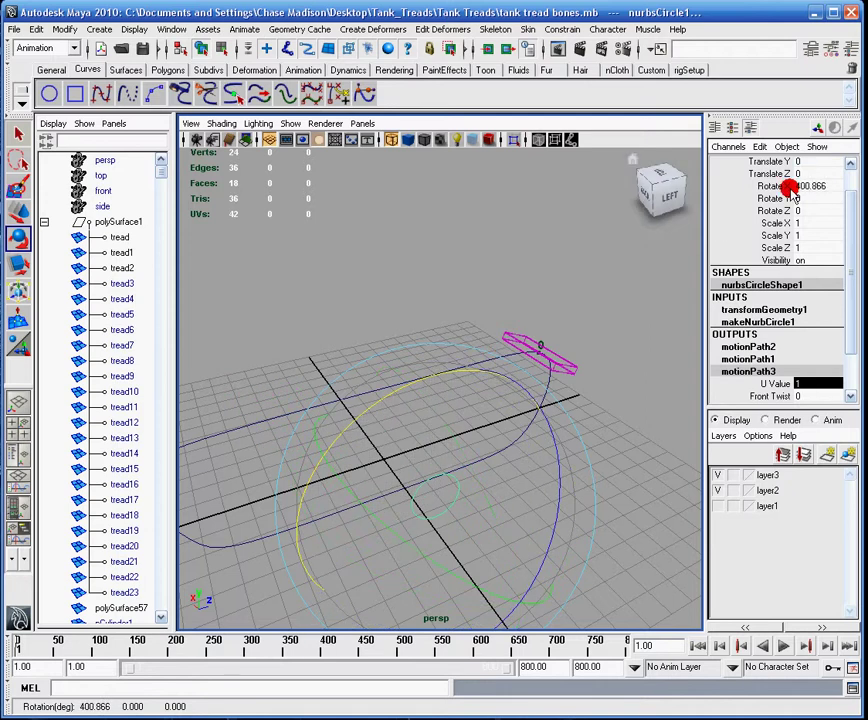
pyautogui.rightClick(797, 188)
pyautogui.doubleClick(828, 187)
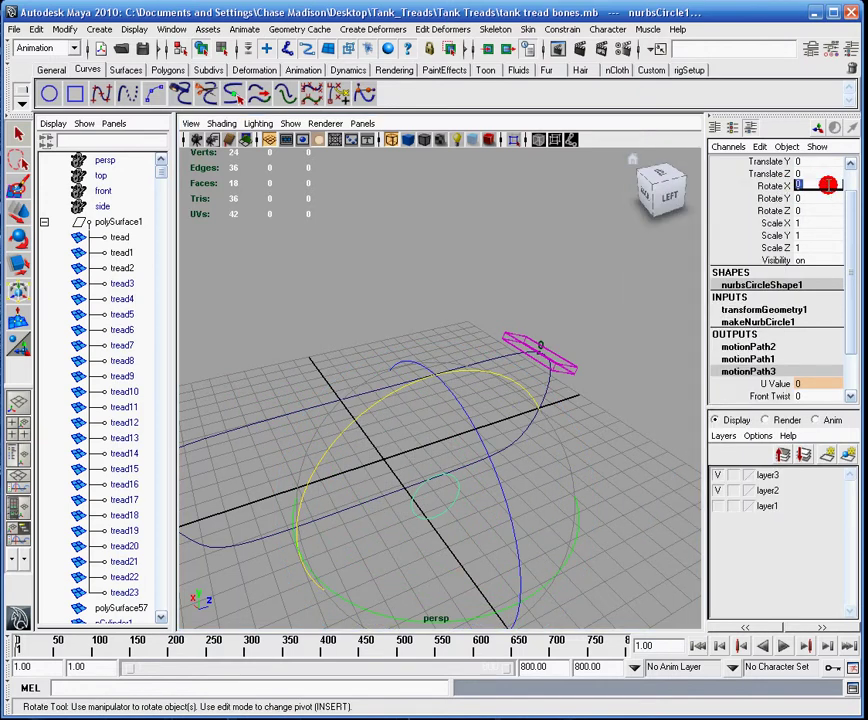
# Open the Graph Editor, select all keys on motionPath3's U Value curve, and turn on the infinity display
pyautogui.click(171, 28)
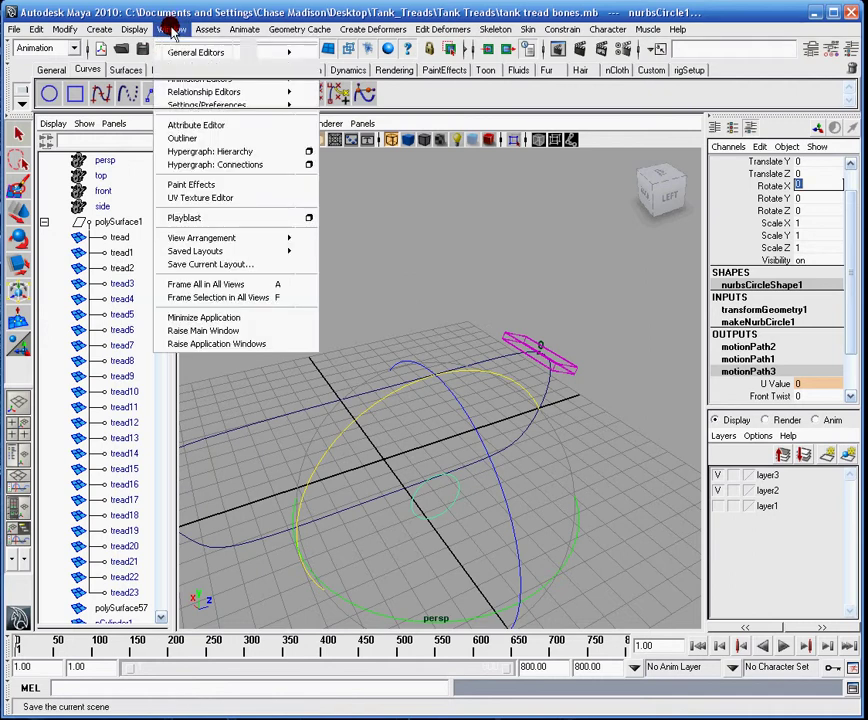
pyautogui.click(20, 210)
pyautogui.click(95, 140)
pyautogui.press('w')
pyautogui.moveTo(597, 201); pyautogui.dragTo(283, 461)
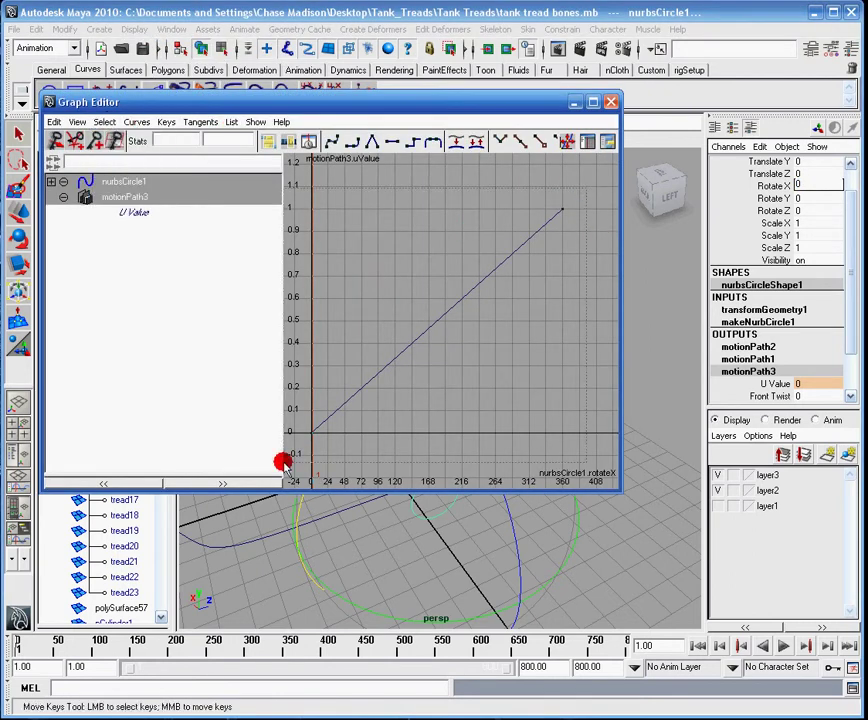
pyautogui.click(140, 121)
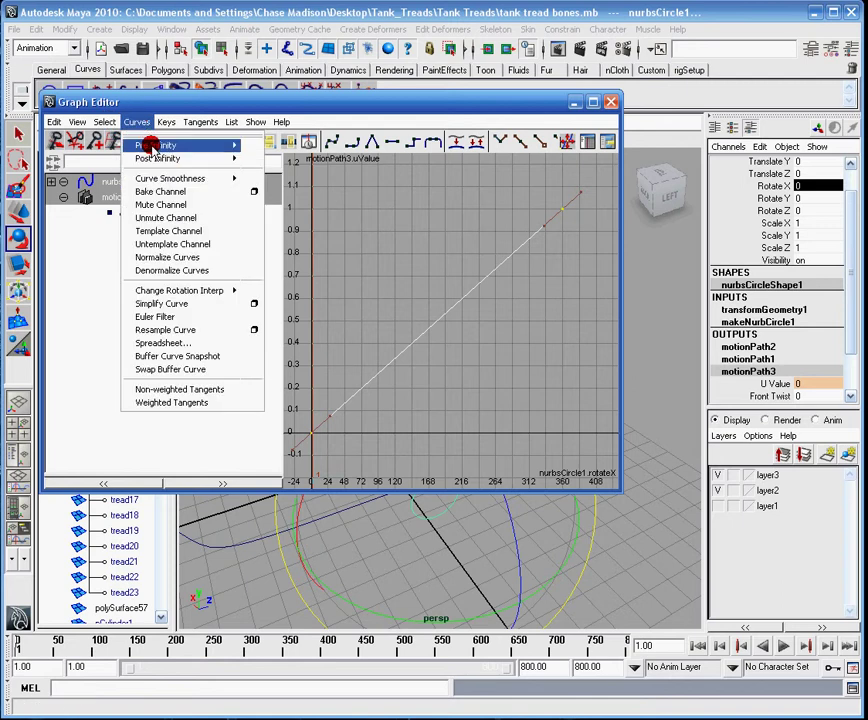
pyautogui.click(77, 121)
pyautogui.click(100, 295)
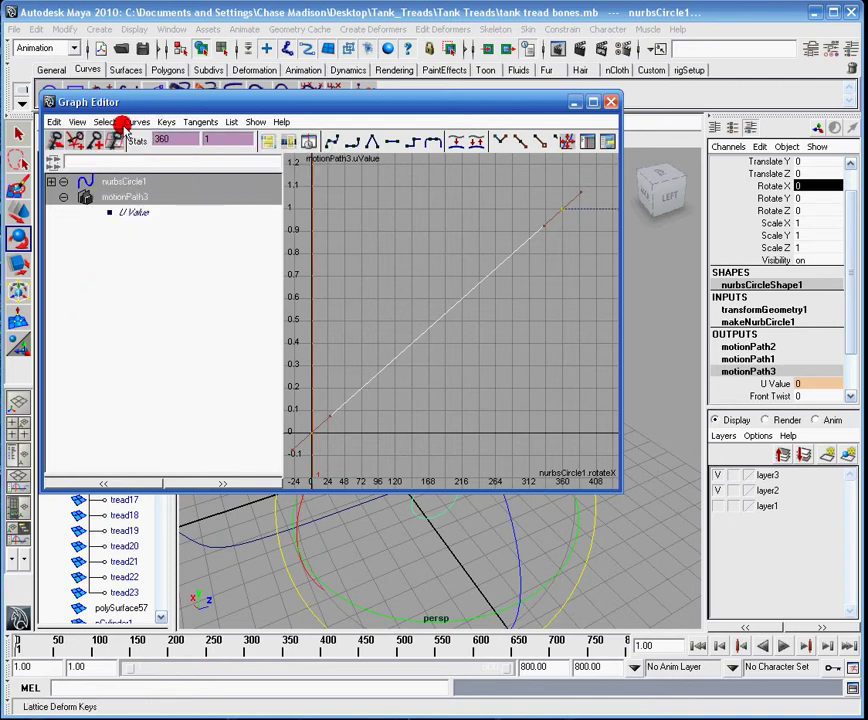
# Set both Pre Infinity and Post Infinity of motionPath3's U Value curve to Cycle, and minimize the Graph Editor
pyautogui.click(136, 121)
pyautogui.moveTo(220, 146)
pyautogui.click(268, 151)
pyautogui.click(136, 121)
pyautogui.moveTo(168, 158)
pyautogui.click(262, 160)
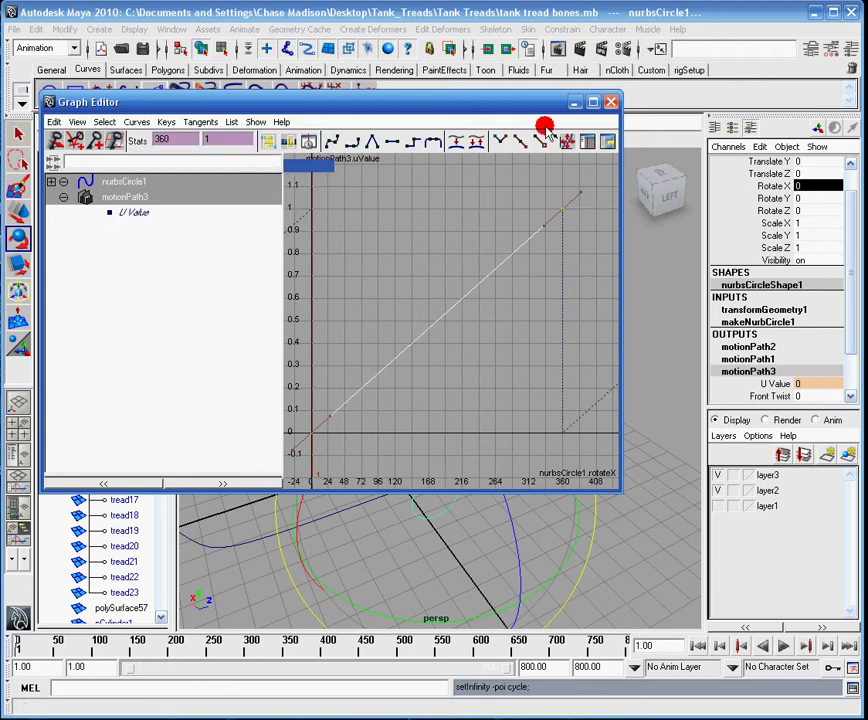
pyautogui.click(574, 102)
# Rotate the control circle about X to test the cycling of the treads, and undo the rotation
pyautogui.moveTo(22, 647)
pyautogui.mouseDown()
pyautogui.moveTo(80, 632)
pyautogui.moveTo(8, 650)
pyautogui.mouseUp()
pyautogui.moveTo(419, 382); pyautogui.dragTo(510, 368)
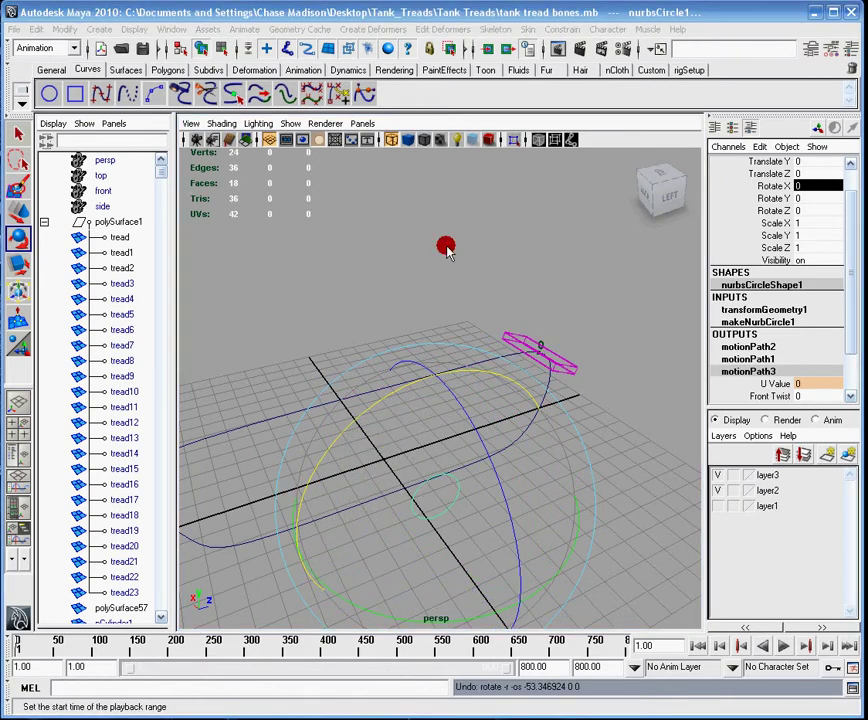
pyautogui.press('space')
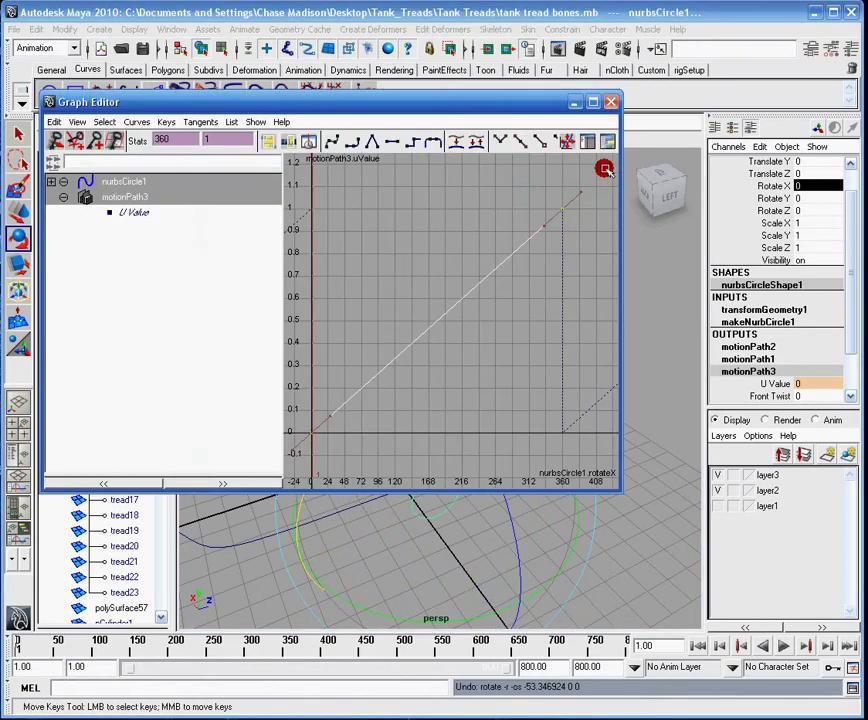
pyautogui.click(578, 101)
# Set Pre Infinity and Post Infinity to Cycle on the driven curves of tread, tread1 and tread2 in the Graph Editor
pyautogui.click(126, 240)
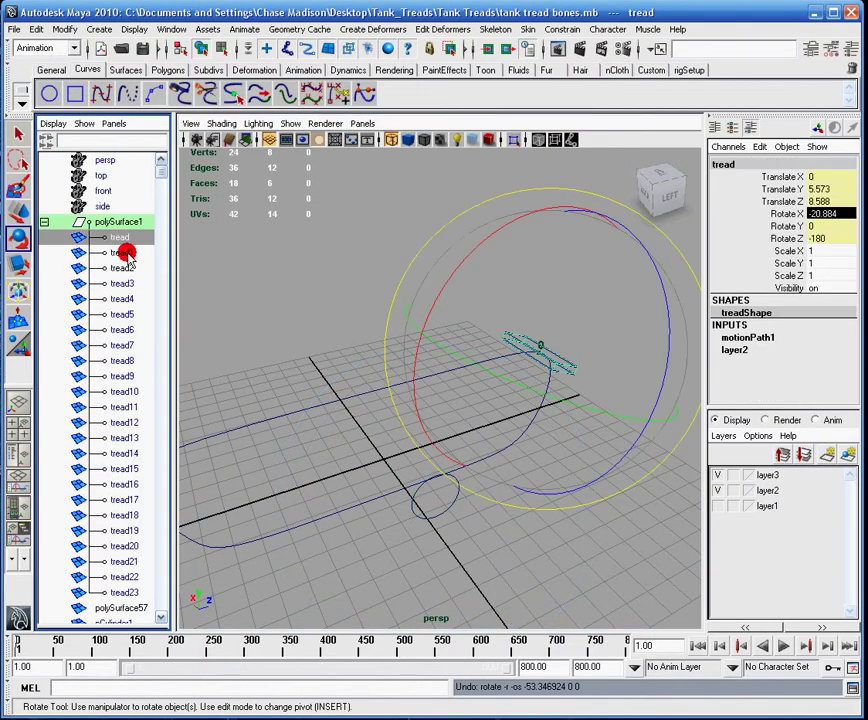
pyautogui.moveTo(127, 252); pyautogui.dragTo(127, 268)
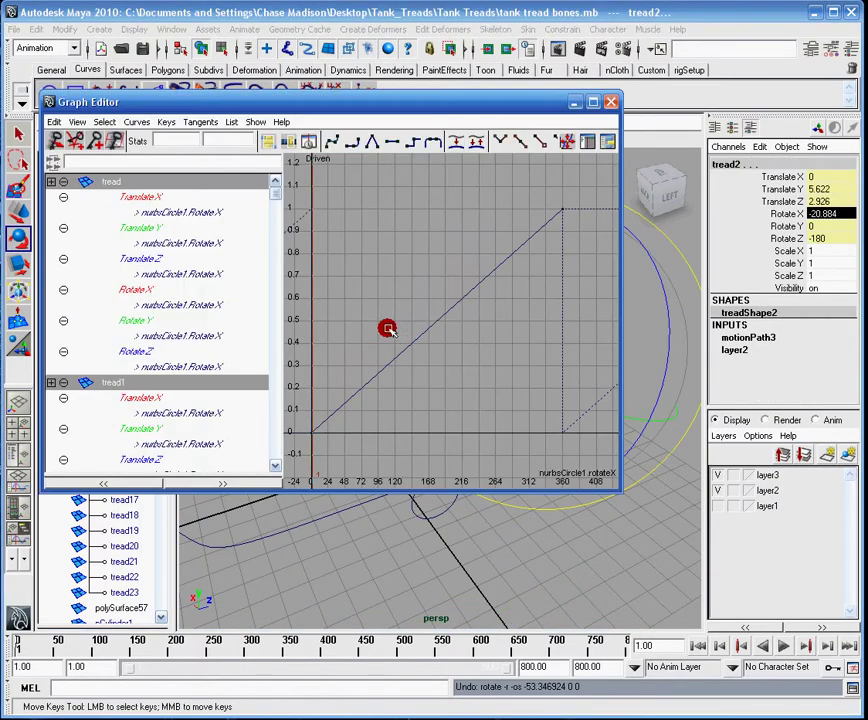
pyautogui.click(137, 121)
pyautogui.moveTo(234, 141)
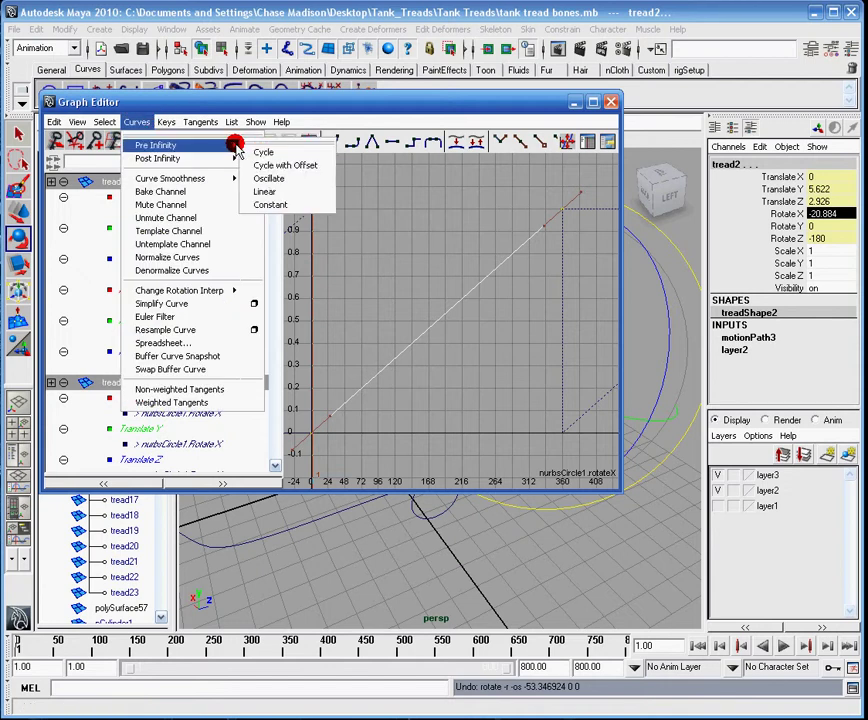
pyautogui.click(262, 149)
pyautogui.click(144, 121)
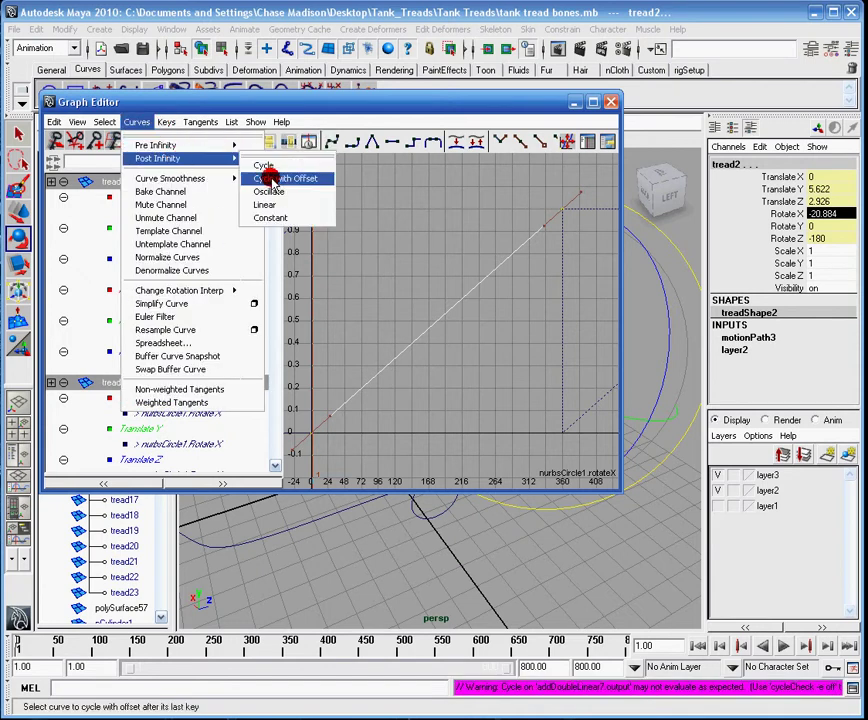
pyautogui.click(266, 167)
pyautogui.click(610, 102)
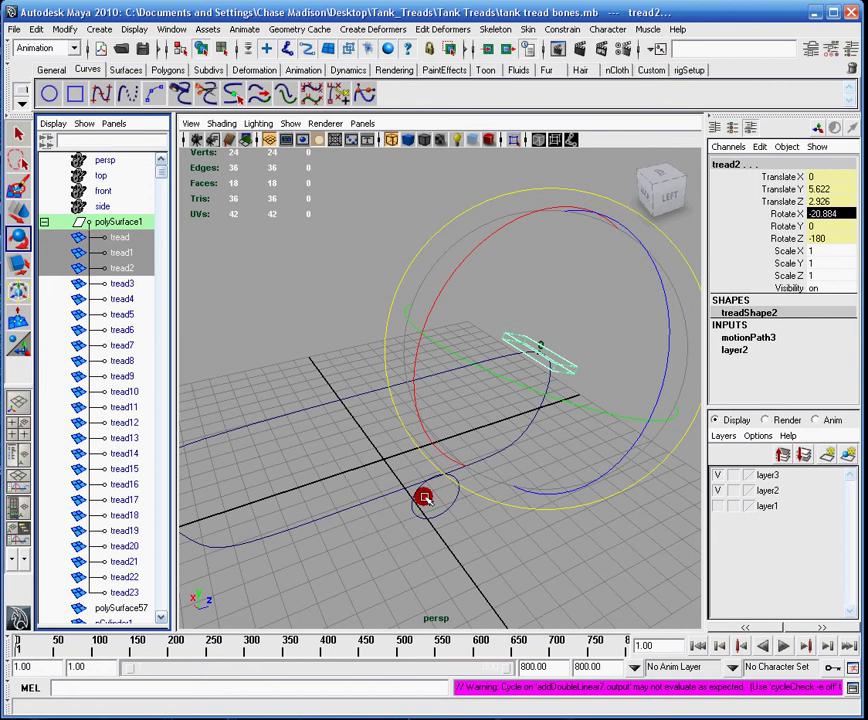
# Rotate the control circle about X in both directions to test the three cycling treads, undoing each rotation
pyautogui.click(413, 493)
pyautogui.moveTo(411, 389); pyautogui.dragTo(306, 434)
pyautogui.hotkey('ctrl', 'z')
pyautogui.moveTo(370, 402); pyautogui.dragTo(465, 372)
pyautogui.hotkey('ctrl', 'z')
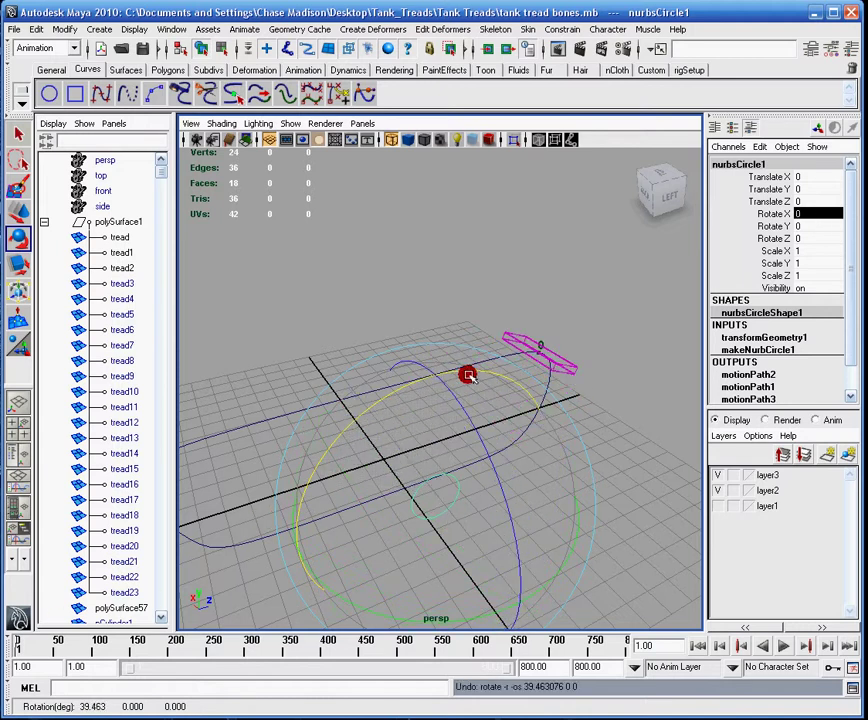
# Try a Rotate X of 20 on the control circle to judge the tread offset, and return it to 0
pyautogui.click(804, 214)
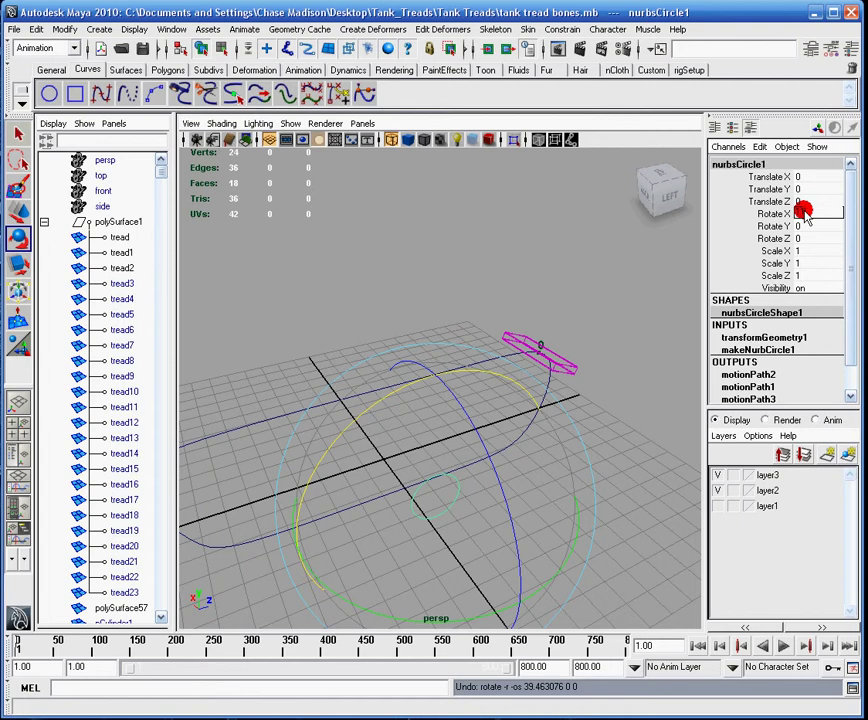
pyautogui.write('20')
pyautogui.press('Return')
pyautogui.doubleClick(829, 217)
pyautogui.write('0')
pyautogui.press('Return')
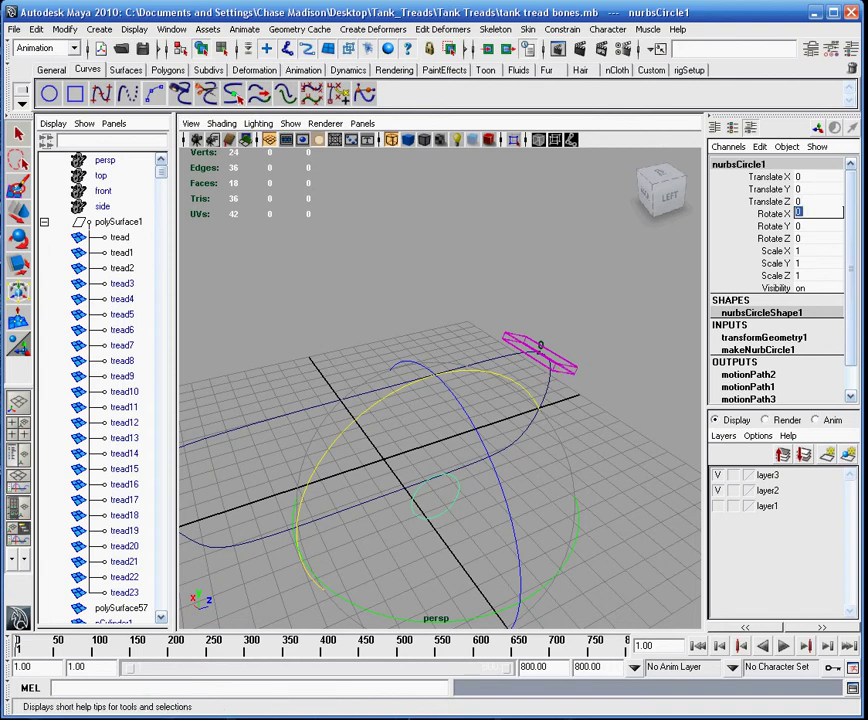
# Select tread, tread1 and tread2 together and bring up their driven curves in the Graph Editor
pyautogui.press('space')
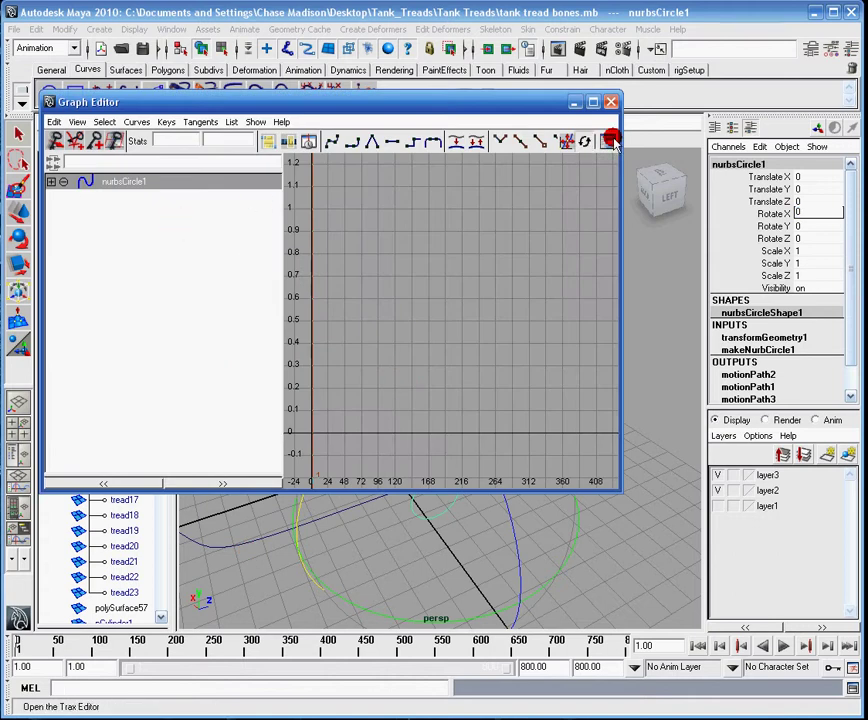
pyautogui.click(575, 108)
pyautogui.click(116, 238)
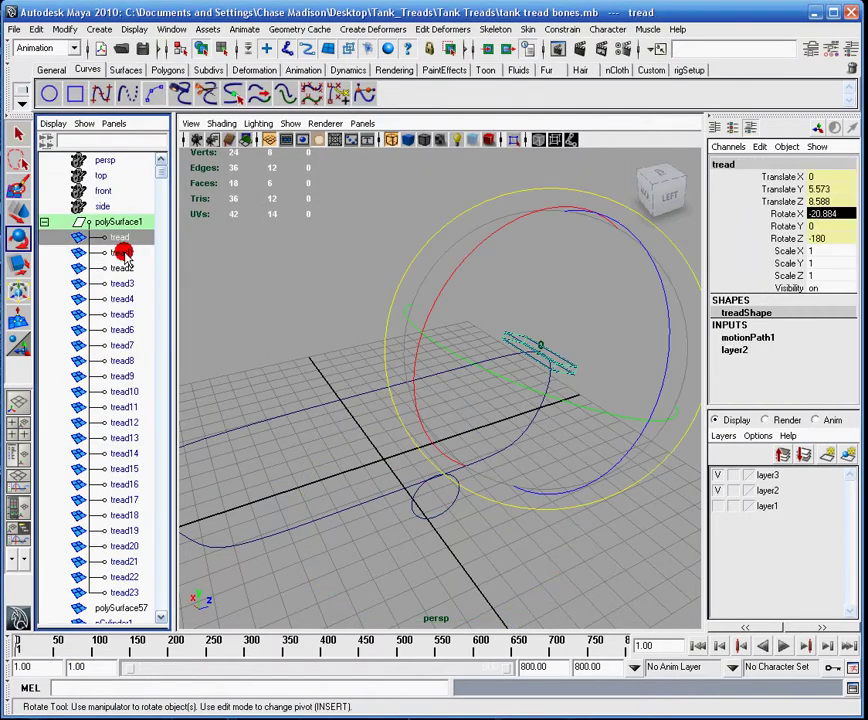
pyautogui.click(122, 253)
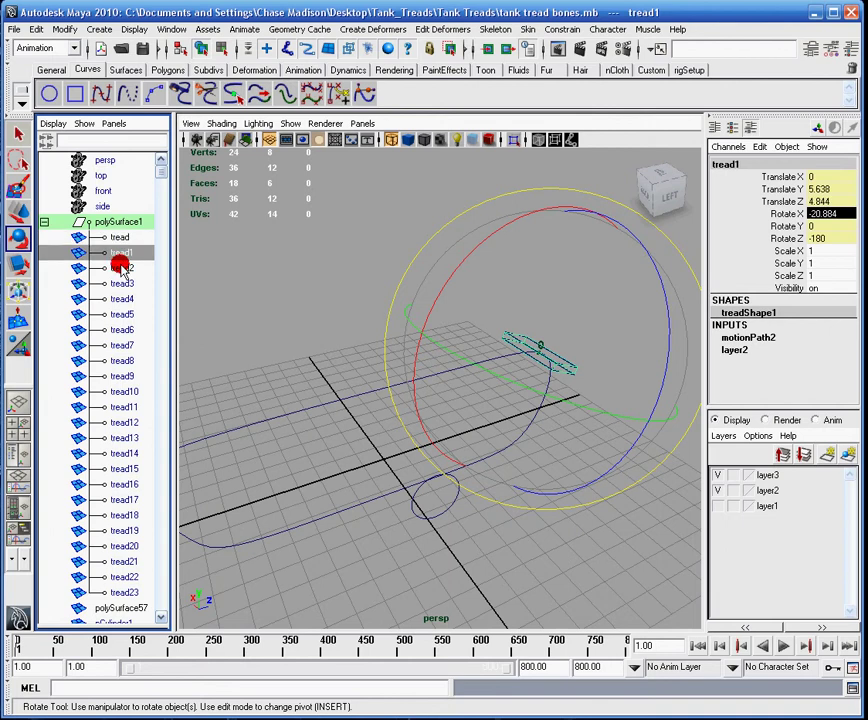
pyautogui.keyDown('ctrl'); pyautogui.click(120, 268); pyautogui.keyUp('ctrl')
pyautogui.keyDown('ctrl'); pyautogui.click(124, 237); pyautogui.keyUp('ctrl')
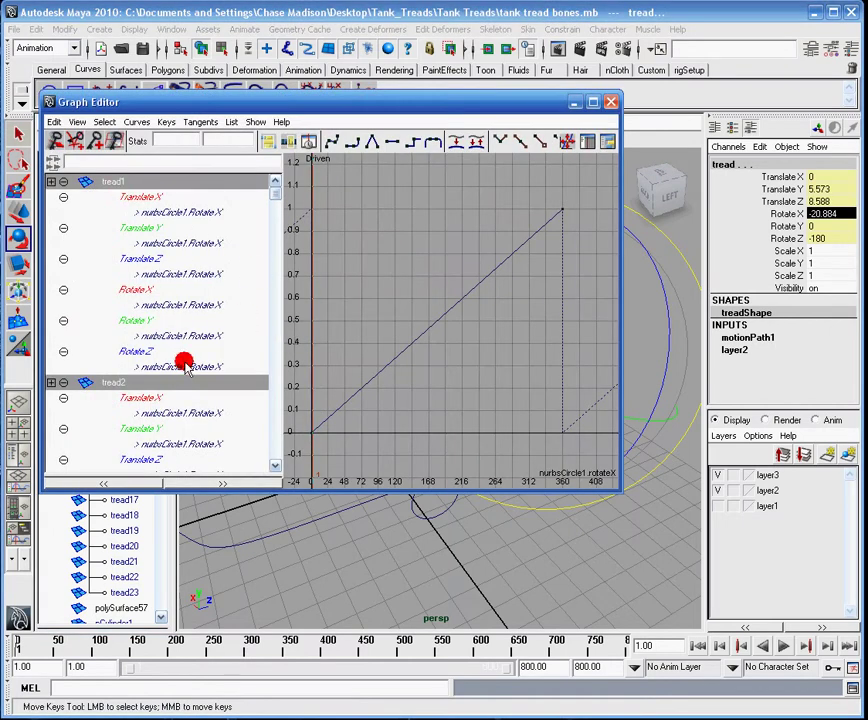
pyautogui.scroll(-5, 184, 360)
pyautogui.scroll(-5, 180, 365)
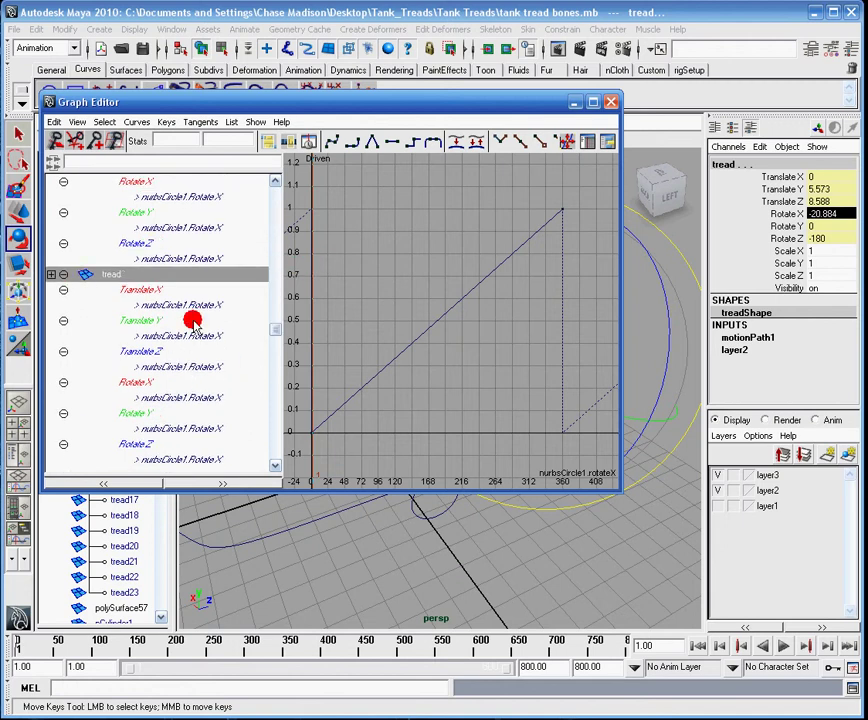
# Enlarge the Graph Editor window and collapse the channel lists of tread1, tread2 and tread
pyautogui.moveTo(254, 101); pyautogui.dragTo(244, 68)
pyautogui.moveTo(606, 455); pyautogui.dragTo(790, 610)
pyautogui.scroll(2, 192, 300)
pyautogui.scroll(4, 160, 305)
pyautogui.scroll(1, 80, 250)
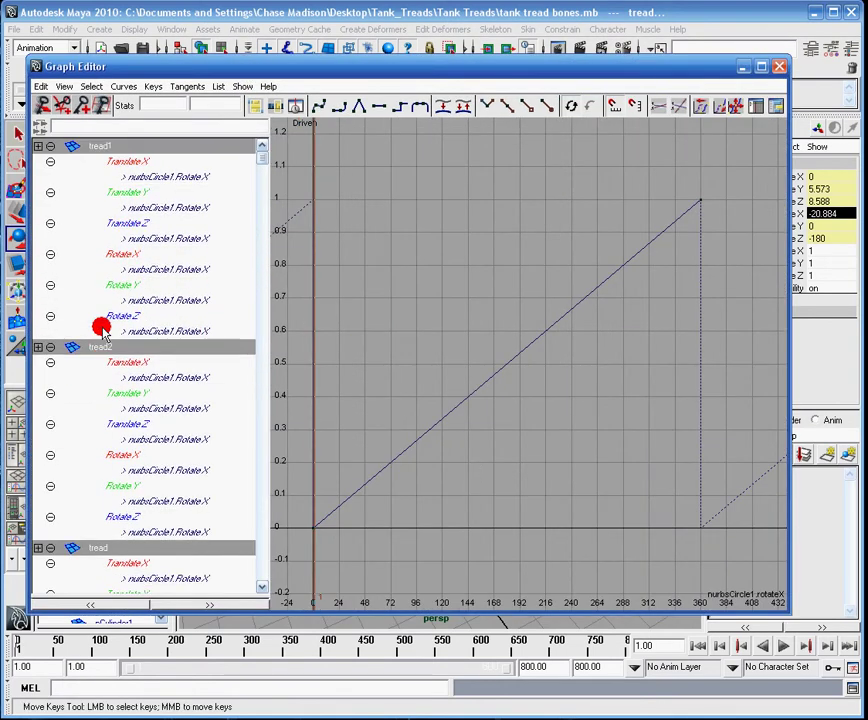
pyautogui.click(50, 146)
pyautogui.click(50, 161)
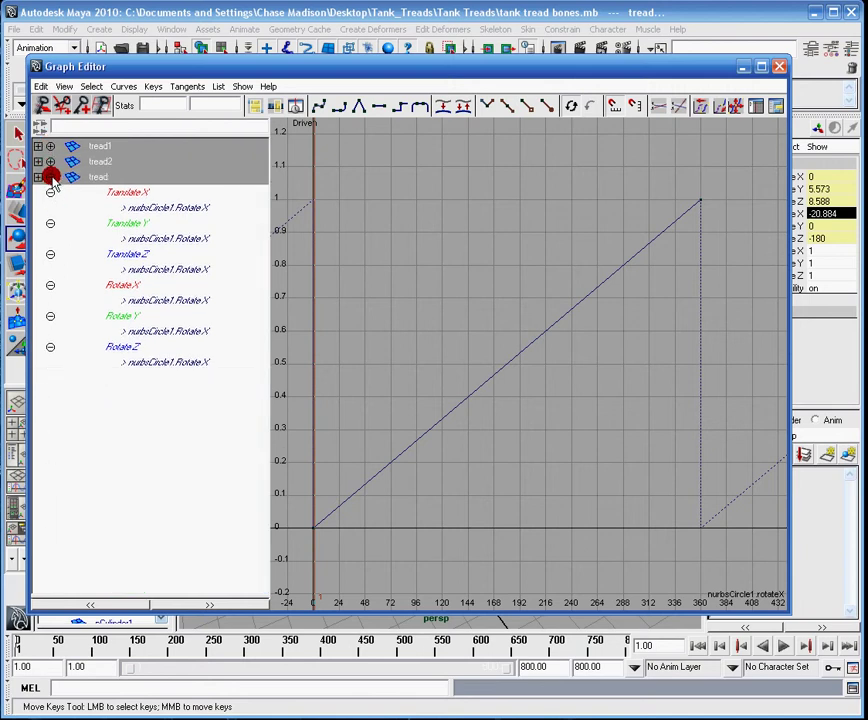
pyautogui.click(50, 177)
# Isolate the driven curves of tread1 and tread2 in the Graph Editor and select all their keys
pyautogui.click(110, 177)
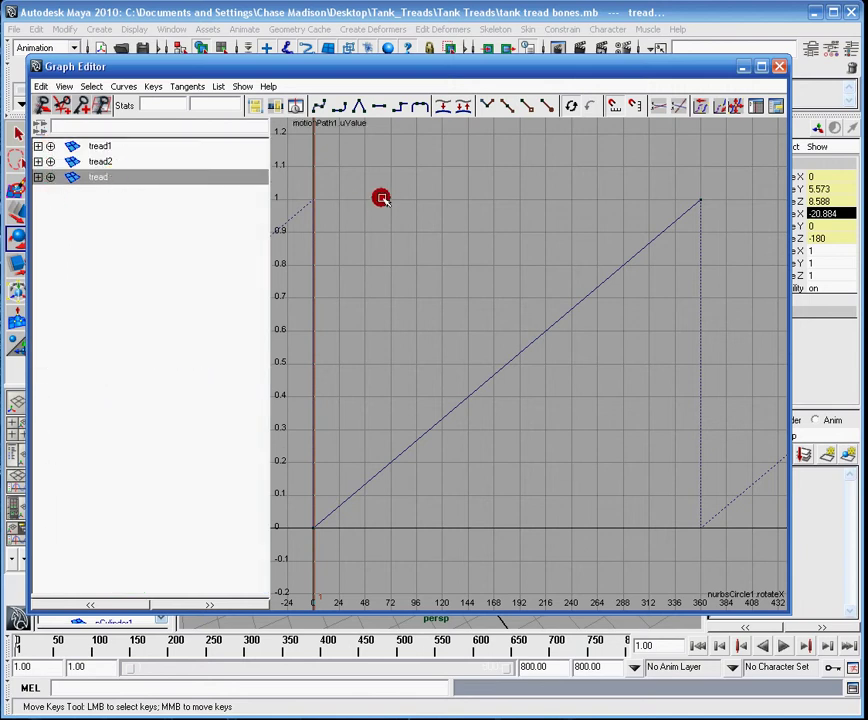
pyautogui.moveTo(752, 170); pyautogui.dragTo(304, 576)
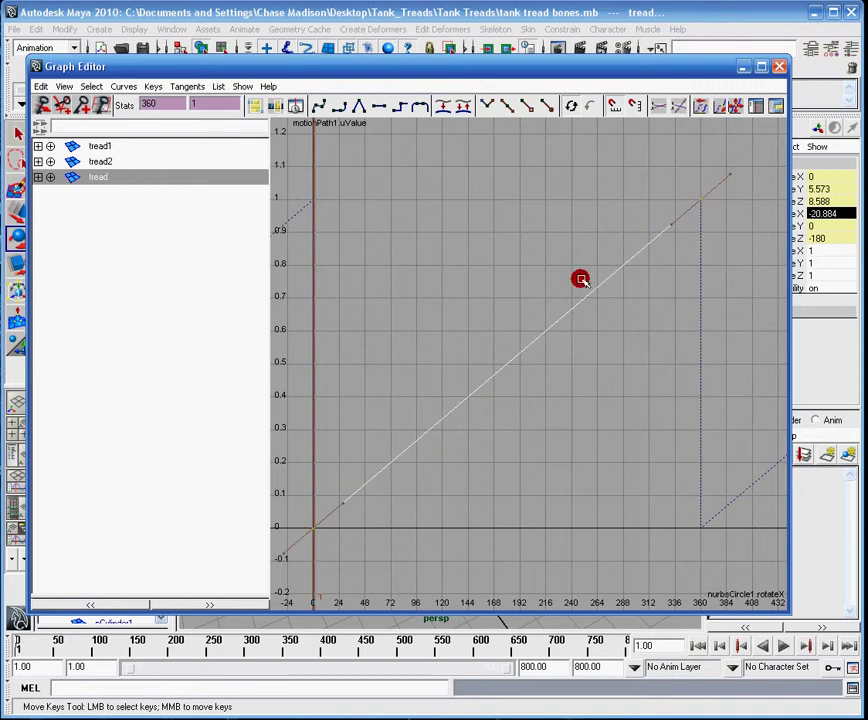
pyautogui.click(99, 161)
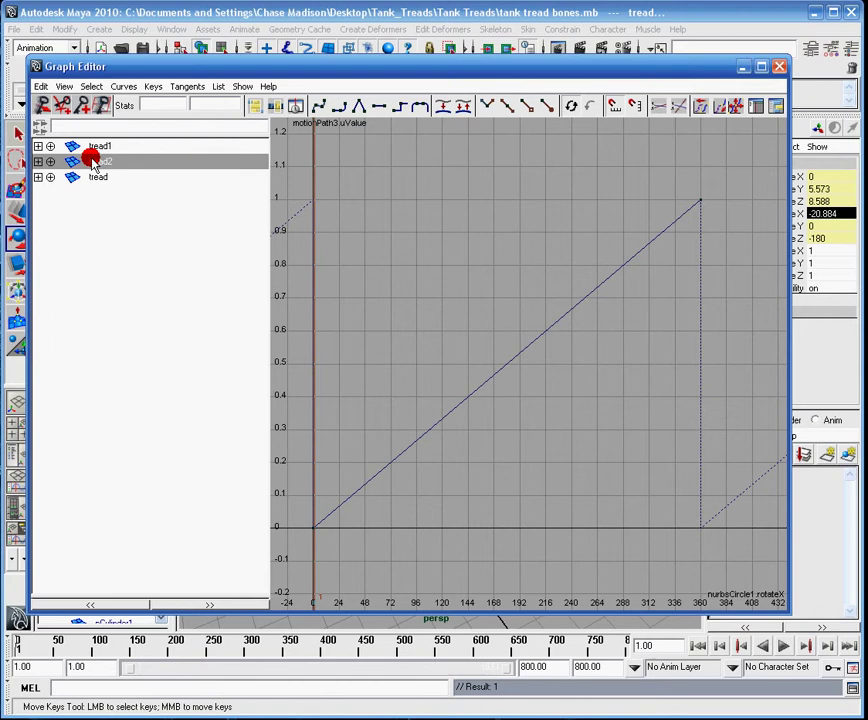
pyautogui.keyDown('shift'); pyautogui.click(107, 148); pyautogui.keyUp('shift')
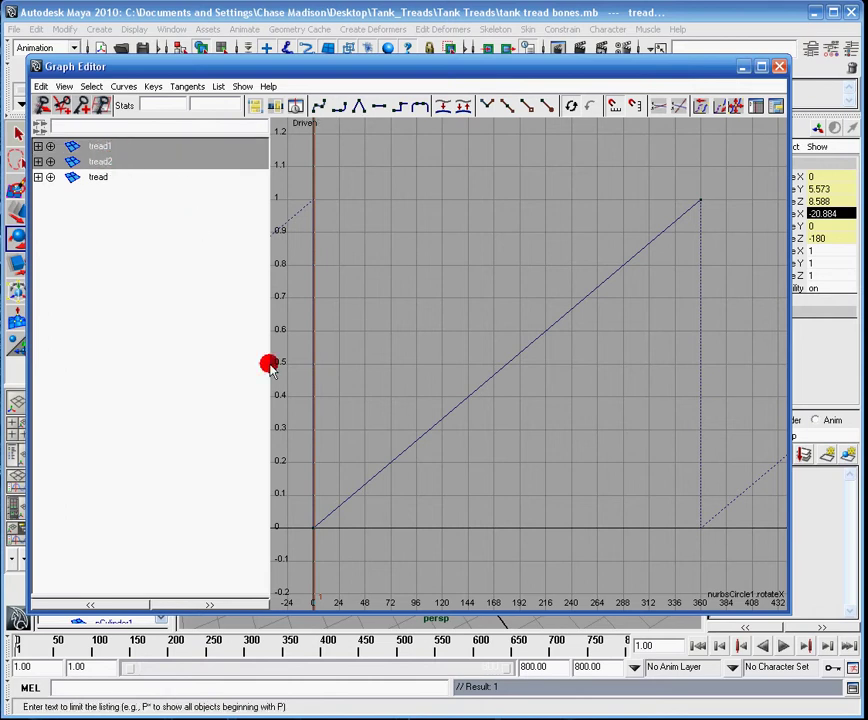
pyautogui.click(20, 208)
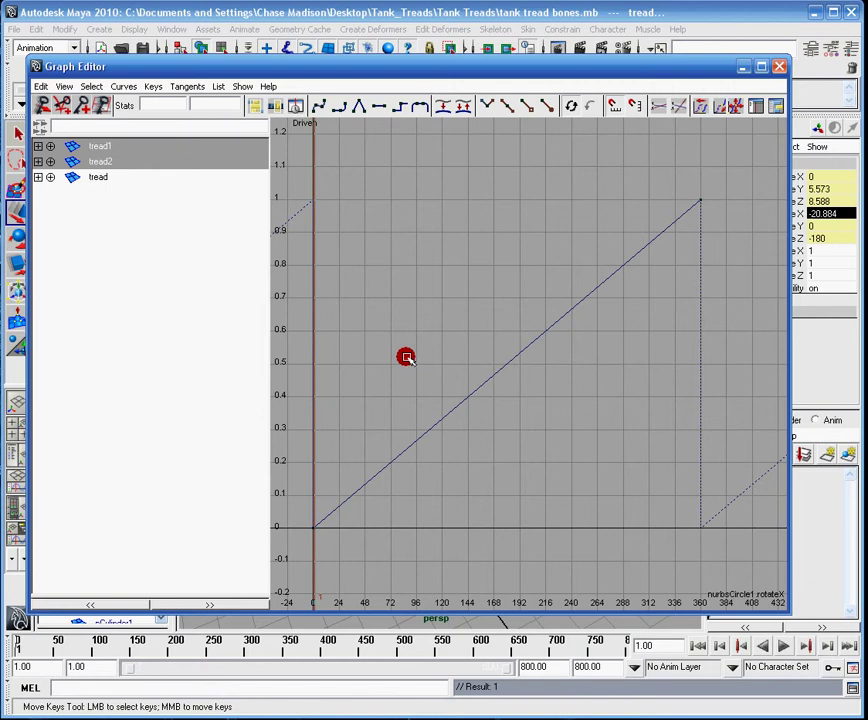
pyautogui.moveTo(716, 163); pyautogui.dragTo(306, 566)
# Try to move the selected keys of tread1 and tread2 freely in the graph, and undo the move
pyautogui.middleClick(383, 332)
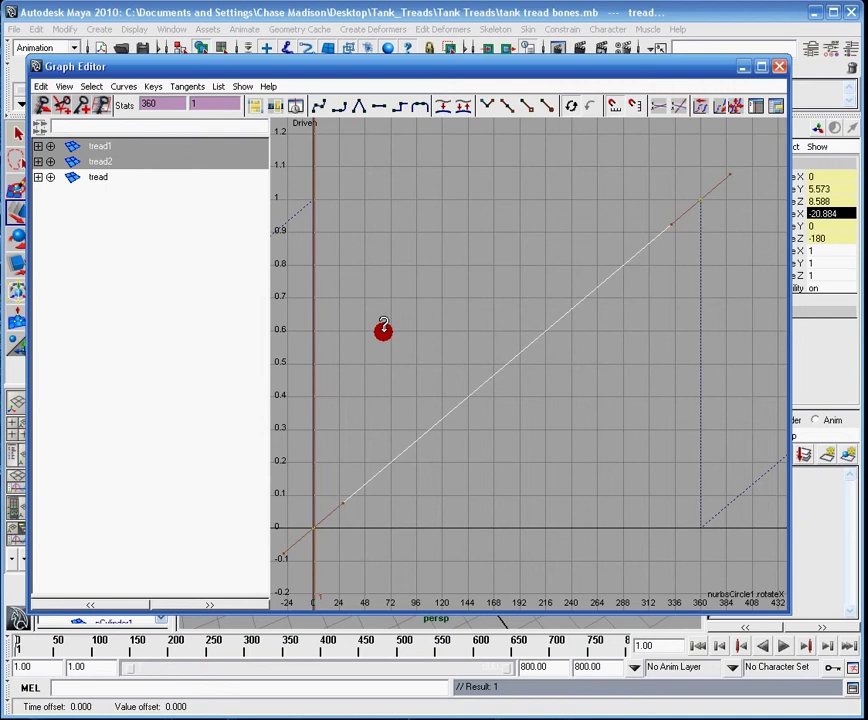
pyautogui.moveTo(383, 331)
pyautogui.mouseDown(button='middle')
pyautogui.moveTo(426, 331)
pyautogui.moveTo(384, 329)
pyautogui.mouseUp(button='middle')
pyautogui.hotkey('ctrl', 'z')
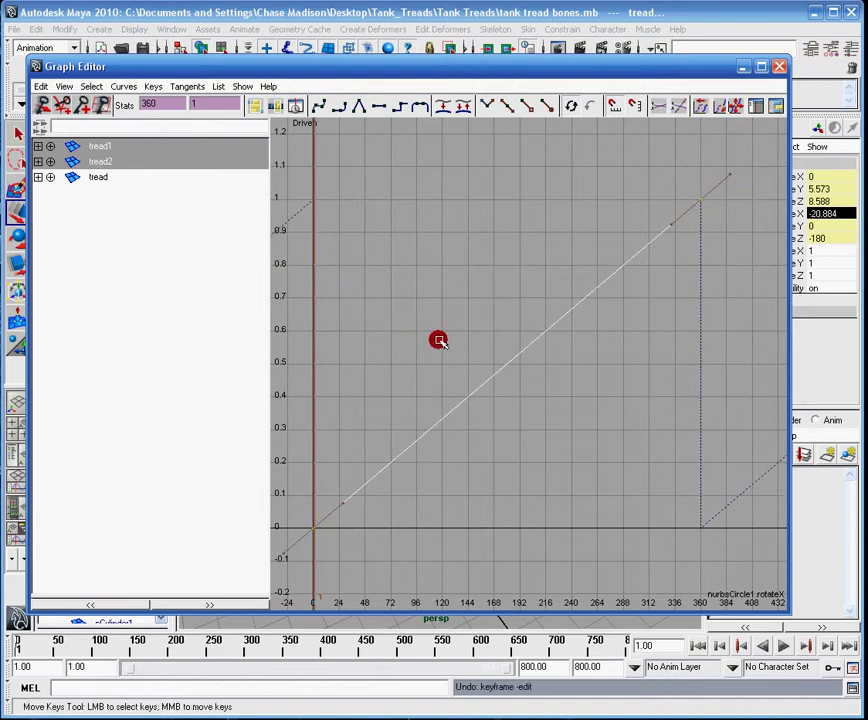
pyautogui.hotkey('ctrl', 'z')
# Try to set the value of all selected tread1 and tread2 keys to 20, and undo the change
pyautogui.moveTo(734, 174); pyautogui.dragTo(289, 591)
pyautogui.moveTo(161, 104); pyautogui.dragTo(113, 104)
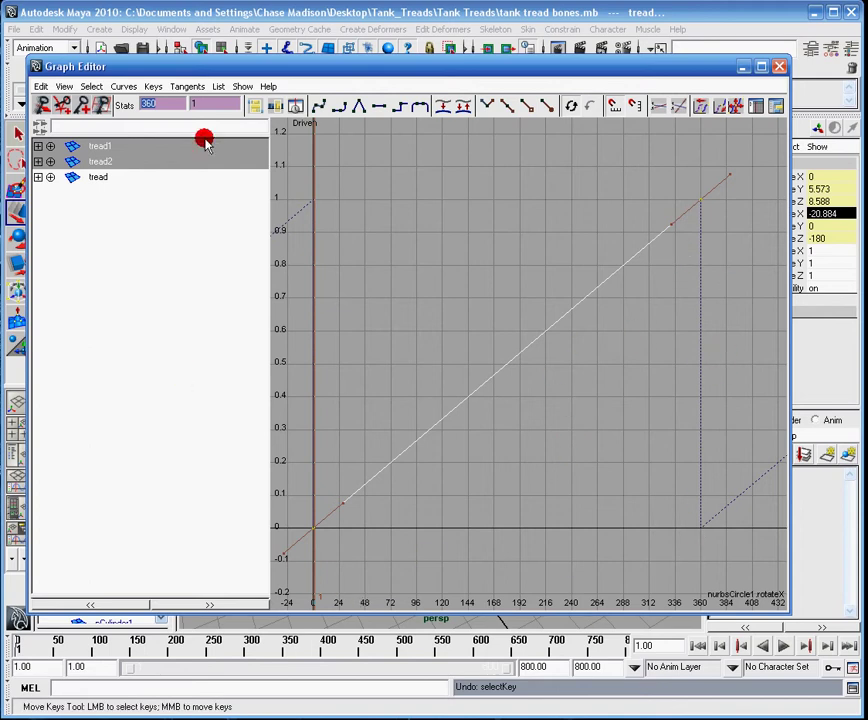
pyautogui.moveTo(189, 104); pyautogui.dragTo(204, 105)
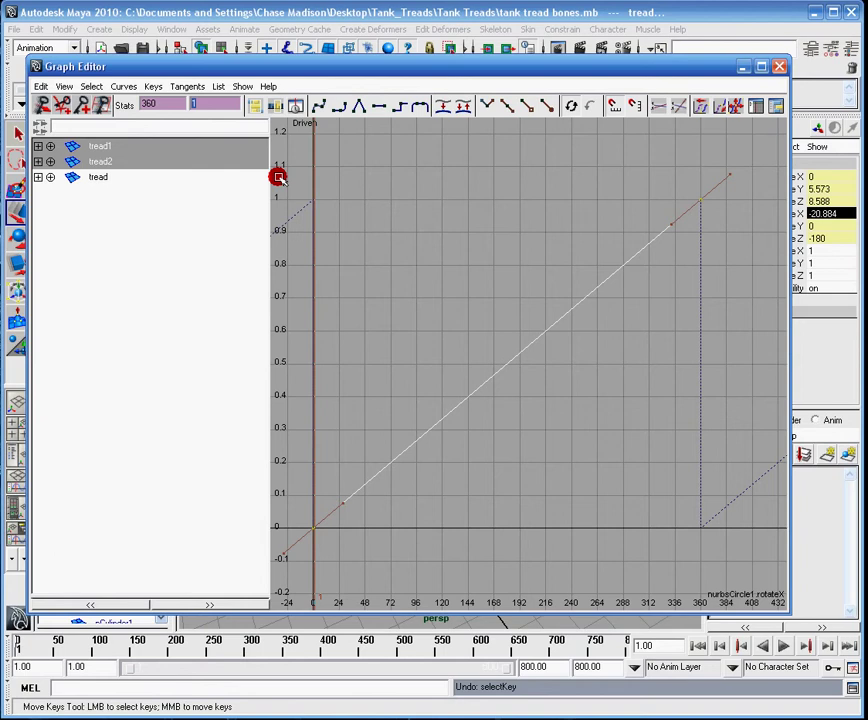
pyautogui.press('Return')
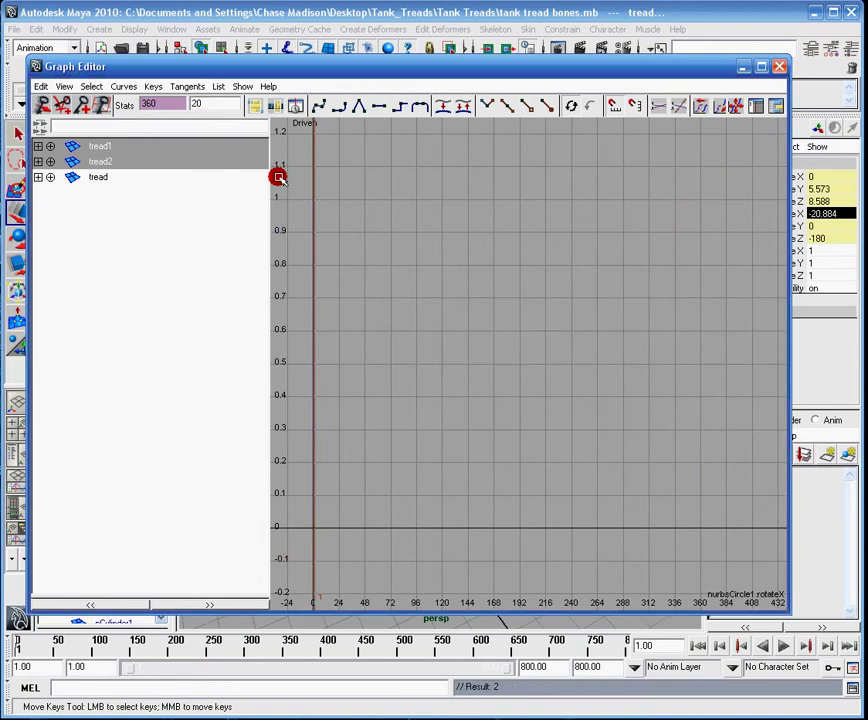
pyautogui.scroll(-10, 618, 374)
pyautogui.scroll(5, 616, 374)
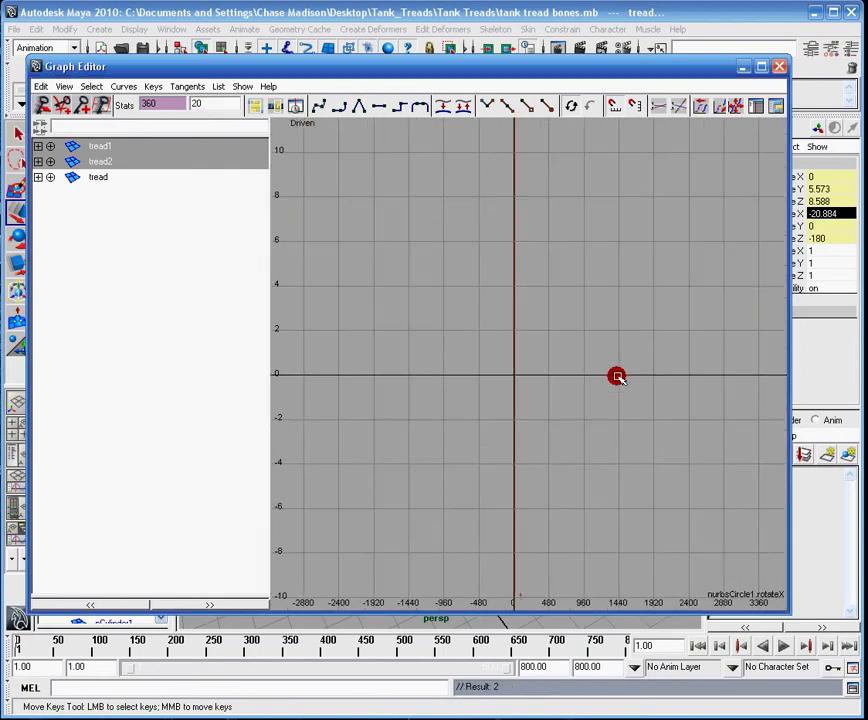
pyautogui.hotkey('ctrl', 'z')
# Offset all driven keys of tread1 and tread2 horizontally by 20 along the circle's Rotate X axis, keeping their values
pyautogui.keyDown('alt'); pyautogui.moveTo(618, 322); pyautogui.dragTo(614, 329, button='middle'); pyautogui.keyUp('alt')
pyautogui.keyDown('alt'); pyautogui.moveTo(614, 329); pyautogui.dragTo(628, 418, button='right'); pyautogui.keyUp('alt')
pyautogui.moveTo(345, 376); pyautogui.dragTo(361, 376, button='middle')
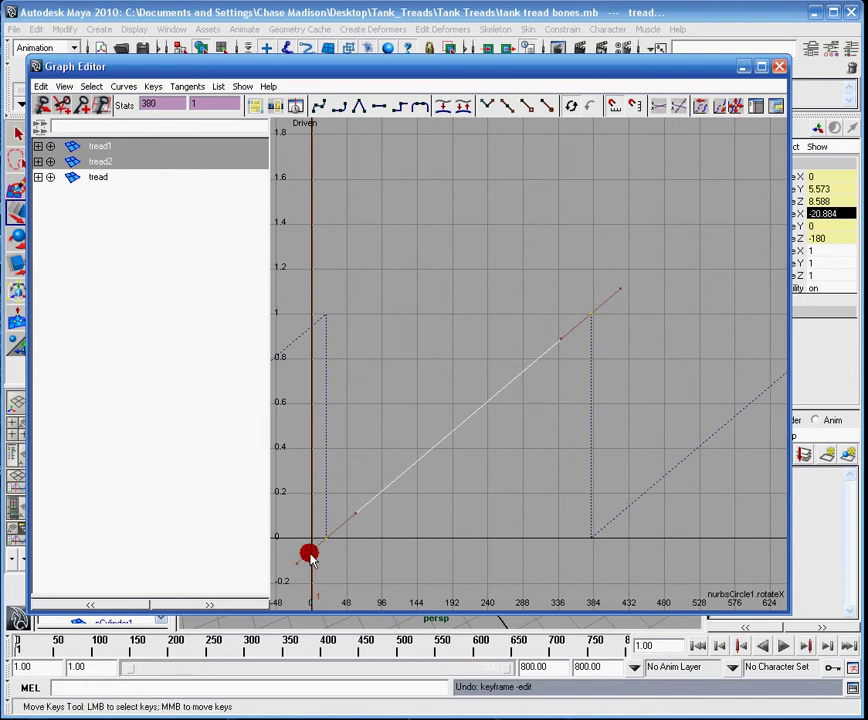
pyautogui.press('z')
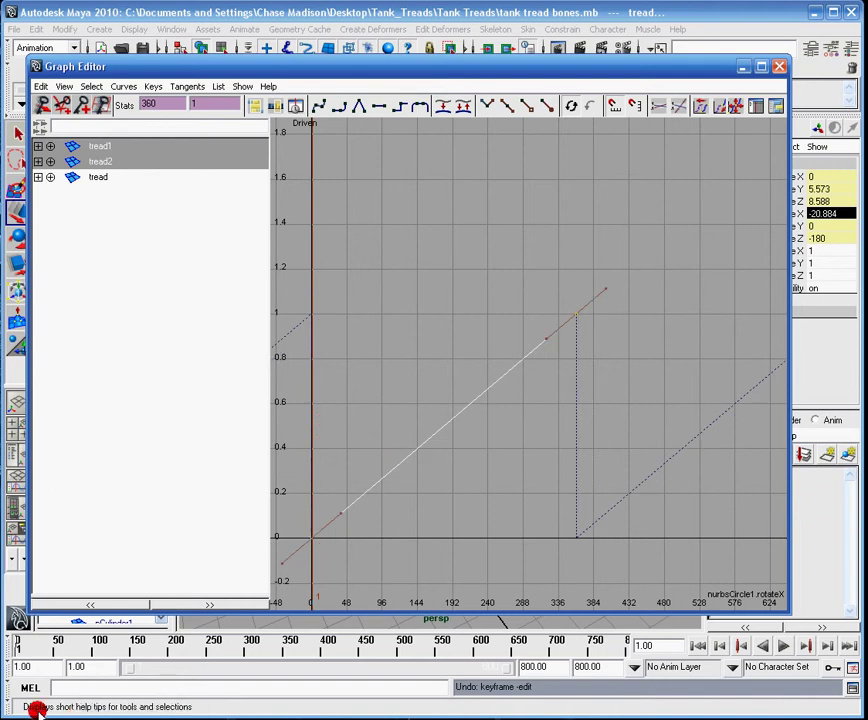
pyautogui.moveTo(311, 428); pyautogui.dragTo(329, 435, button='middle')
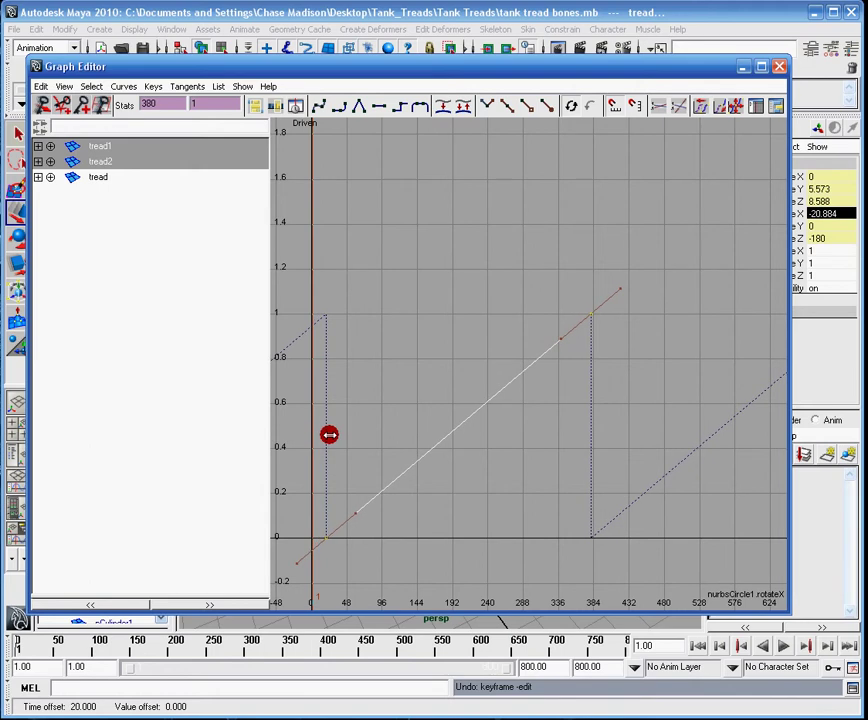
# Isolate tread2's driven curve and offset all its keys horizontally by another 20
pyautogui.click(106, 160)
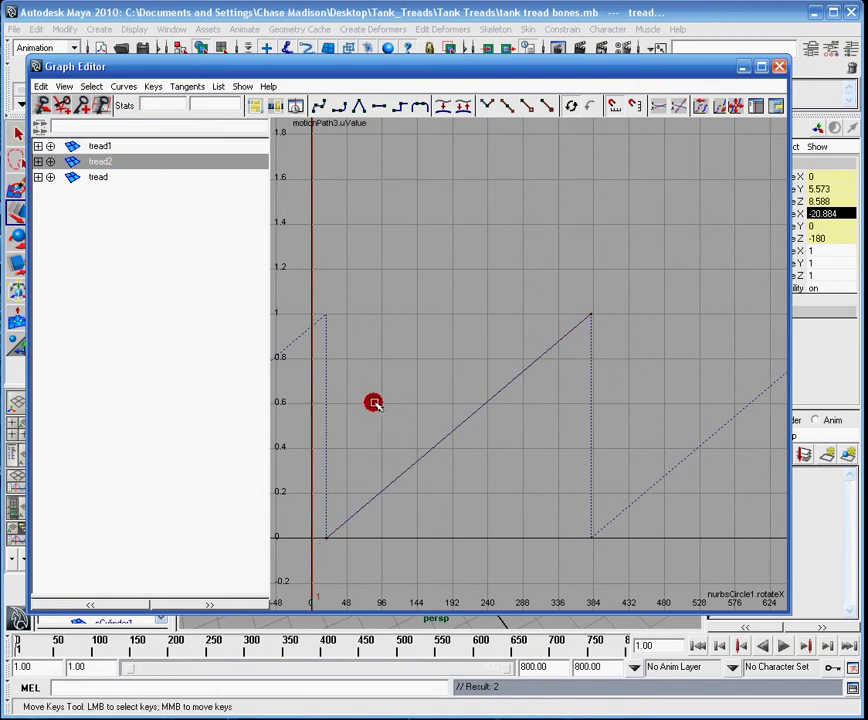
pyautogui.moveTo(625, 263); pyautogui.dragTo(310, 580)
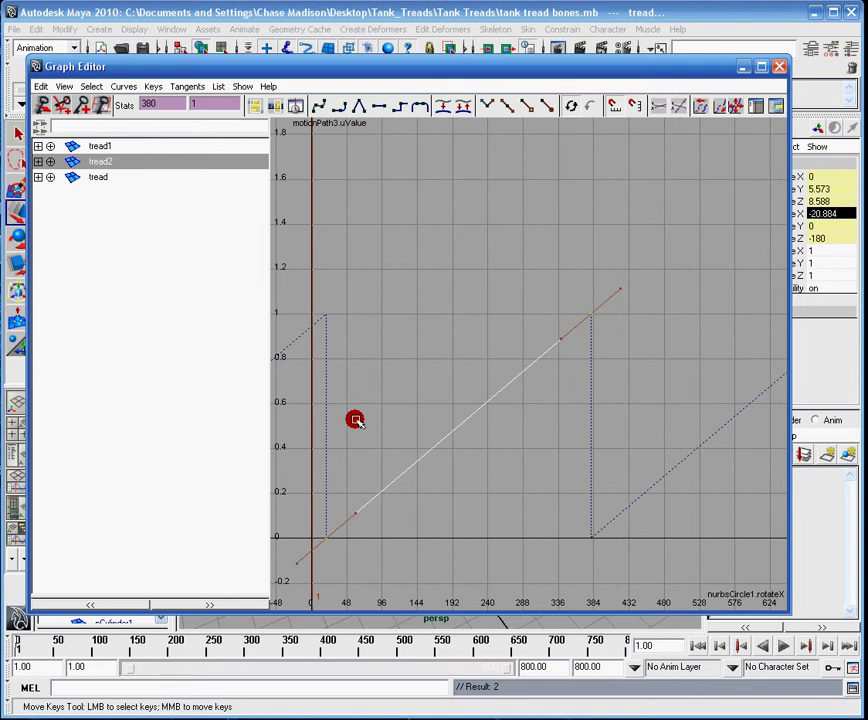
pyautogui.moveTo(357, 418); pyautogui.dragTo(373, 424, button='middle')
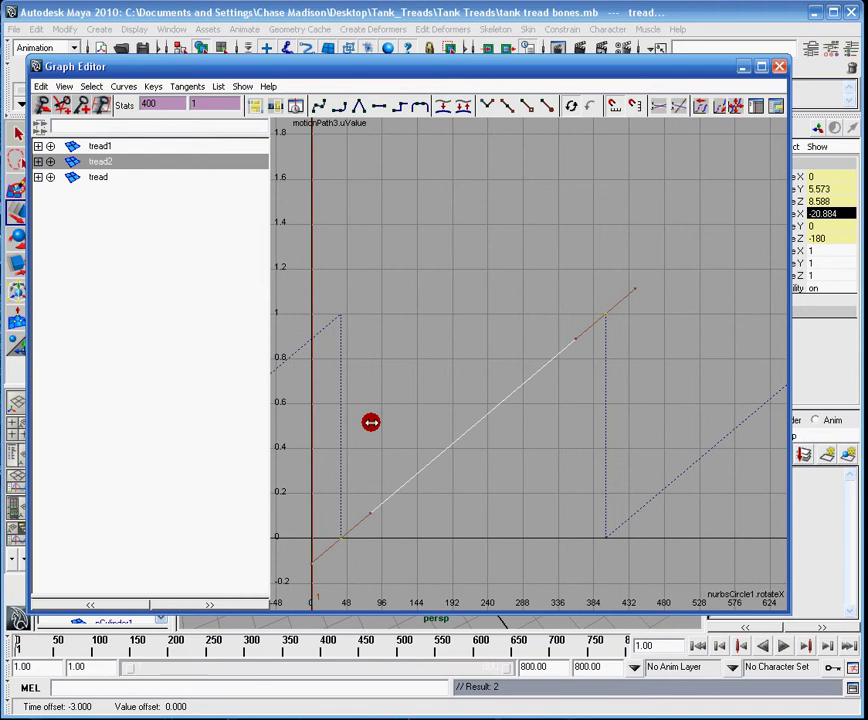
pyautogui.hotkey('ctrl', 'z')
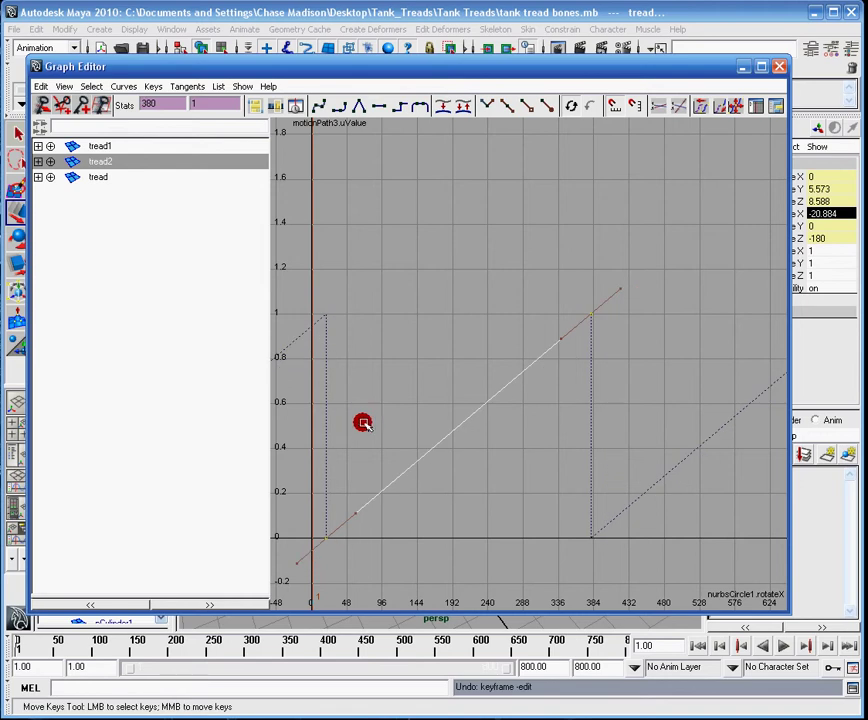
pyautogui.moveTo(360, 421); pyautogui.dragTo(379, 423, button='middle')
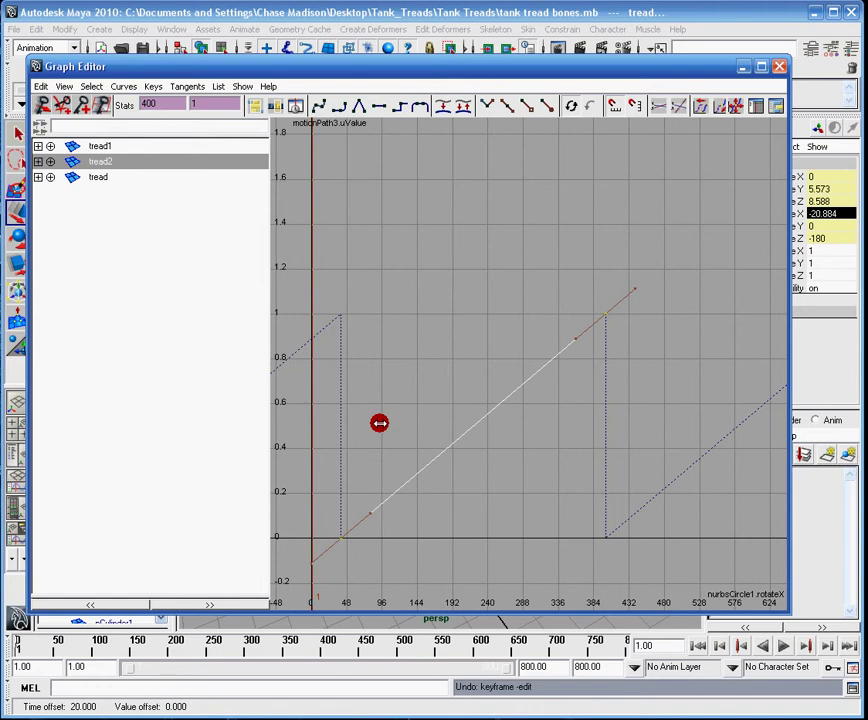
# Show the driven curves of tread, tread1 and tread2 together to compare their offsets
pyautogui.click(110, 146)
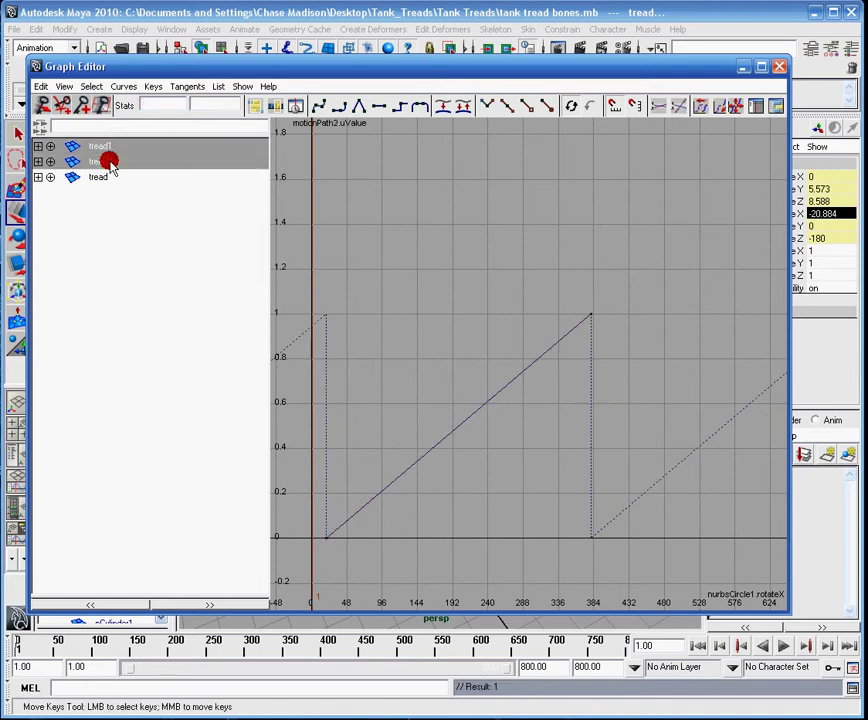
pyautogui.click(103, 182)
pyautogui.keyDown('shift'); pyautogui.click(82, 146); pyautogui.keyUp('shift')
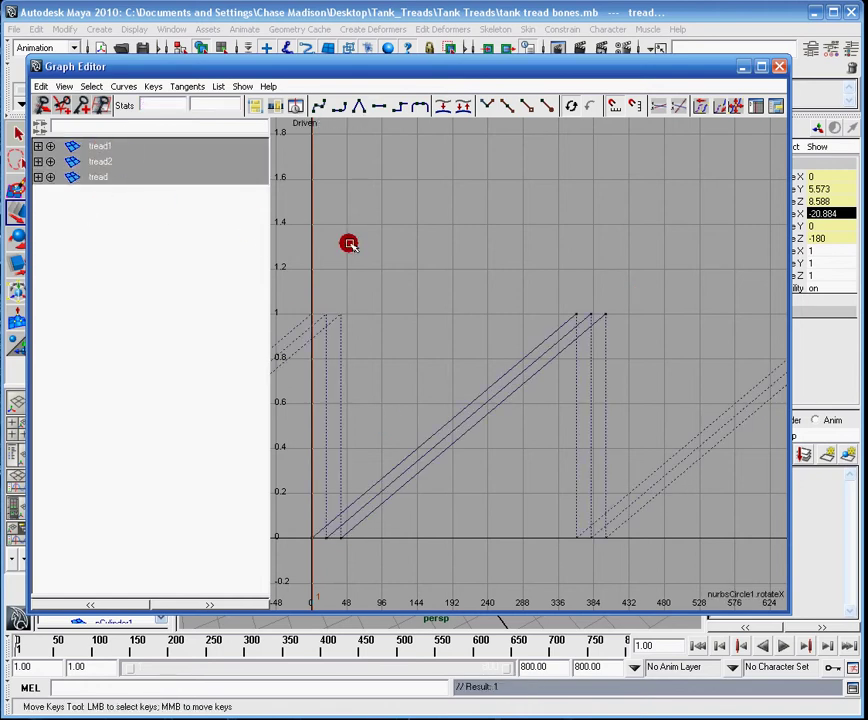
# Test the tread motion by rotating the NURBS circle about X to about 329 degrees, and reset its Rotate X to 0
pyautogui.click(745, 66)
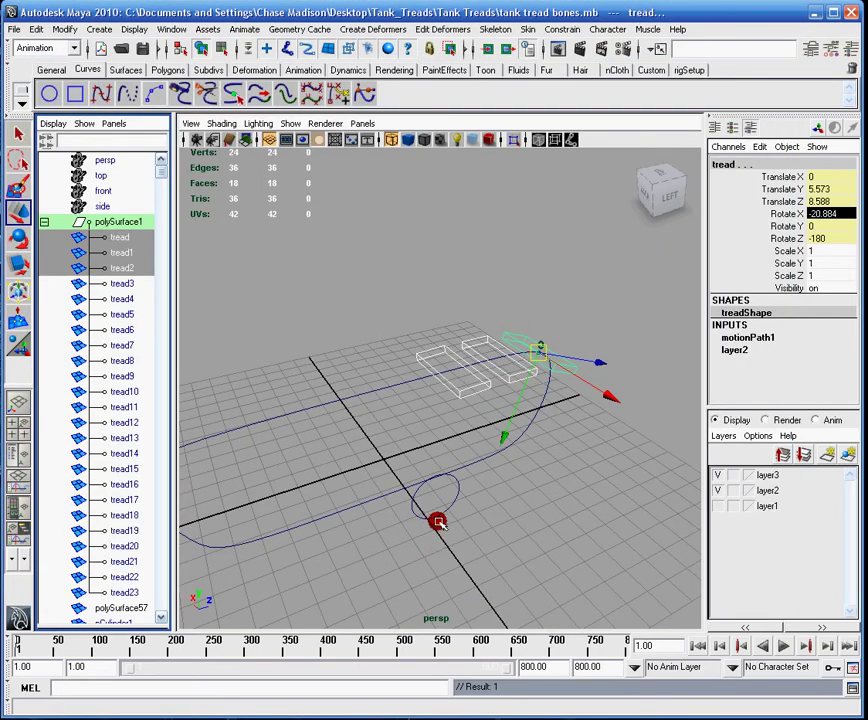
pyautogui.click(445, 507)
pyautogui.press('e')
pyautogui.moveTo(399, 401); pyautogui.dragTo(494, 590)
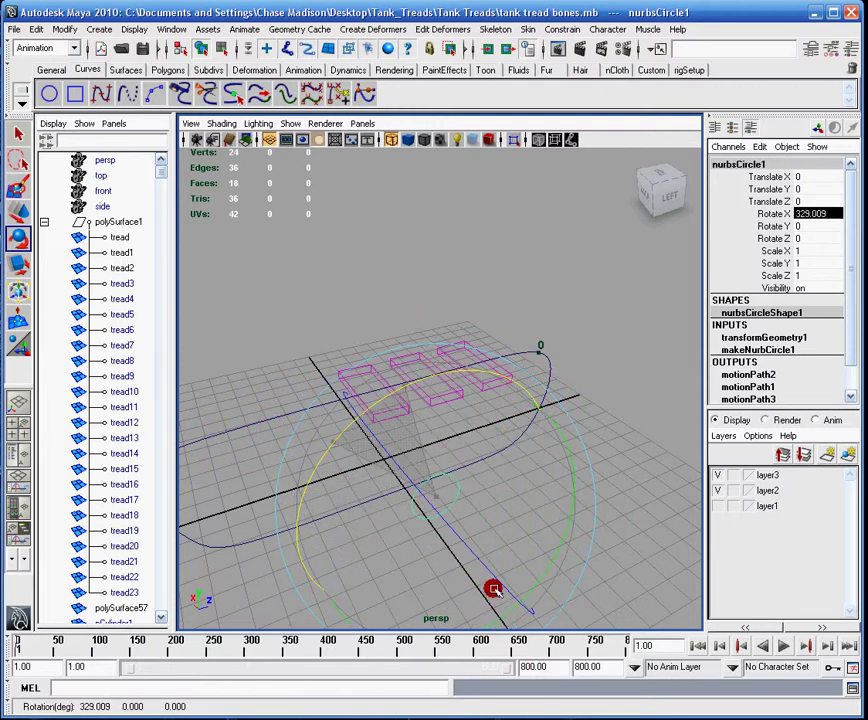
pyautogui.click(810, 213)
pyautogui.write('0')
pyautogui.press('Return')
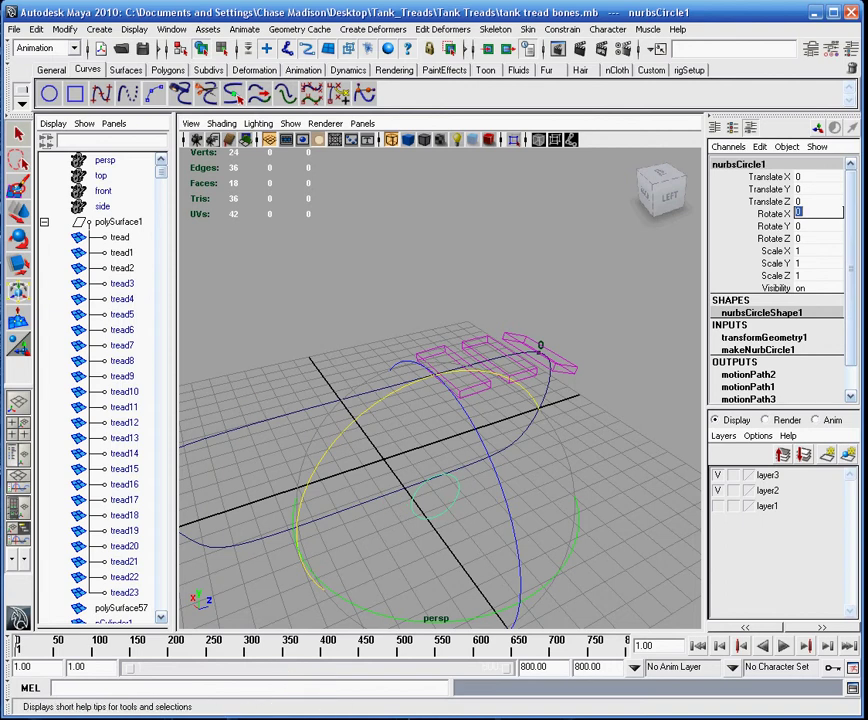
# Bring up tread, tread1 and tread2 in the Graph Editor again, collapse their channel lists and select all their driven keys
pyautogui.press('space')
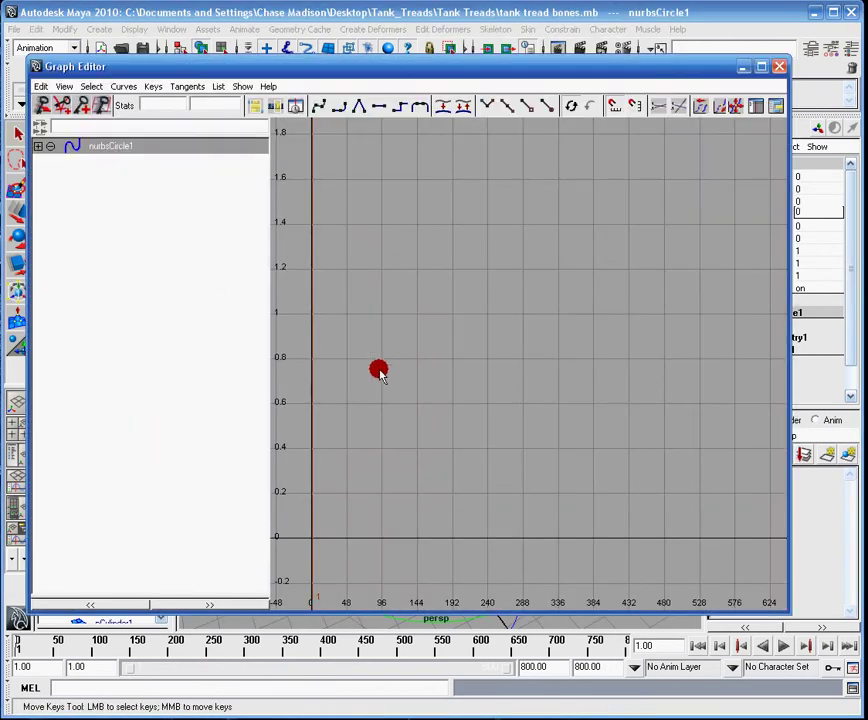
pyautogui.moveTo(648, 68); pyautogui.dragTo(768, 55)
pyautogui.moveTo(114, 238); pyautogui.dragTo(114, 268)
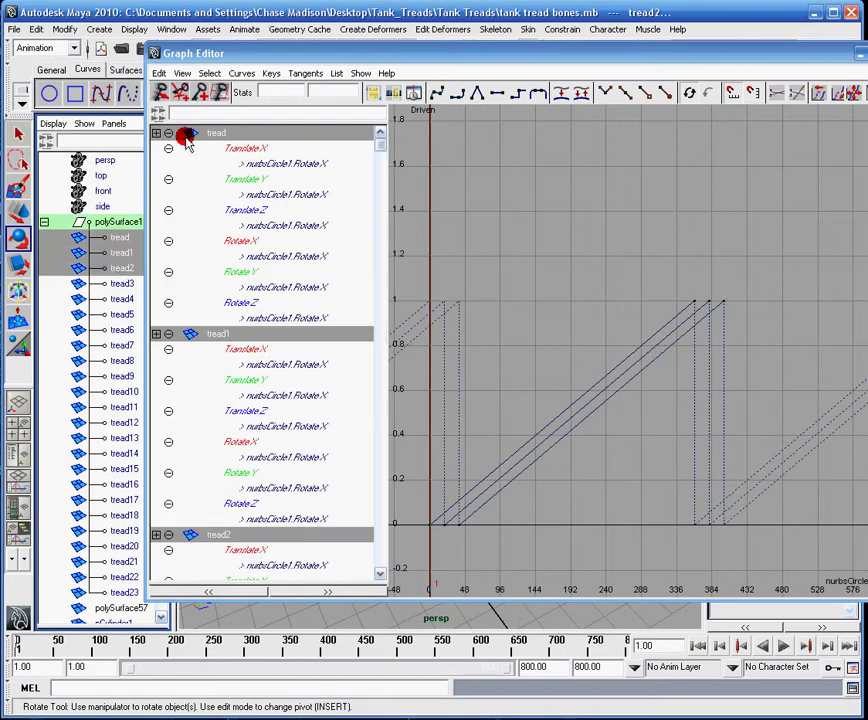
pyautogui.click(169, 133)
pyautogui.click(168, 148)
pyautogui.click(168, 164)
pyautogui.moveTo(758, 271); pyautogui.dragTo(402, 575)
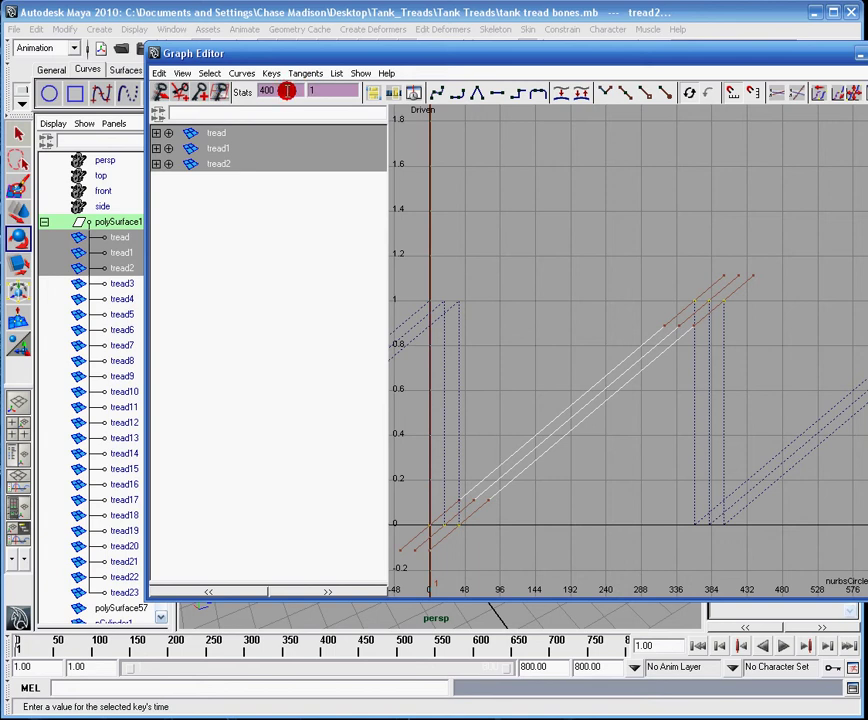
# Try to set the time of all selected tread keys to 410, and leave the Graph Editor
pyautogui.doubleClick(286, 91)
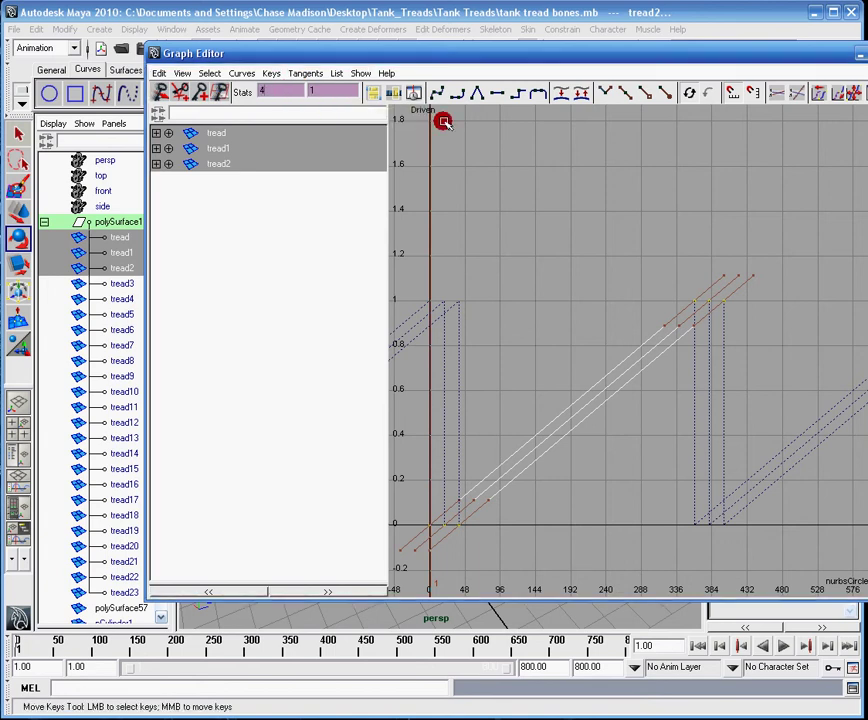
pyautogui.press('Return')
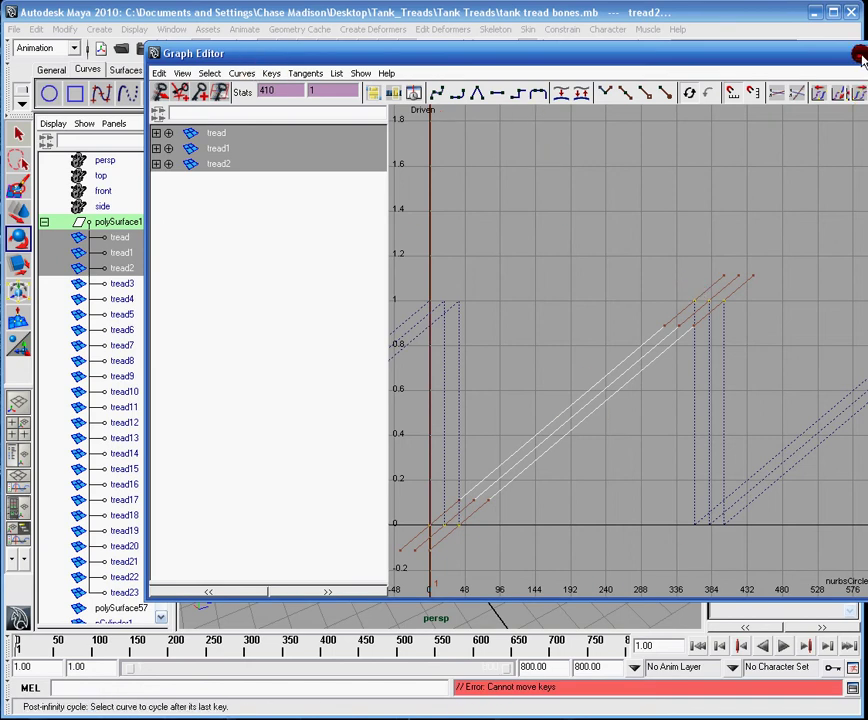
pyautogui.click(156, 163)
pyautogui.click(156, 163)
pyautogui.click(168, 164)
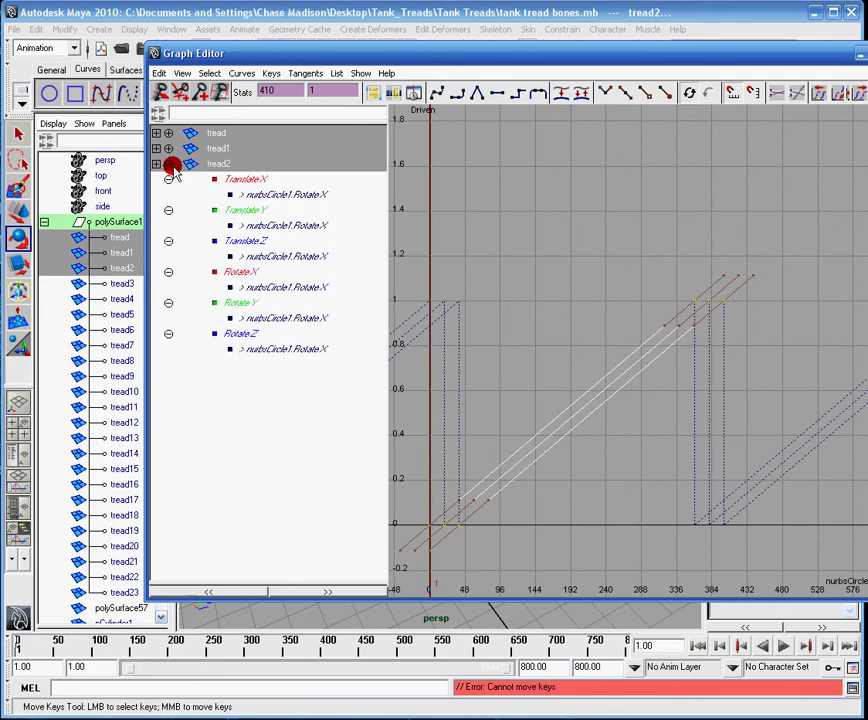
pyautogui.click(702, 8)
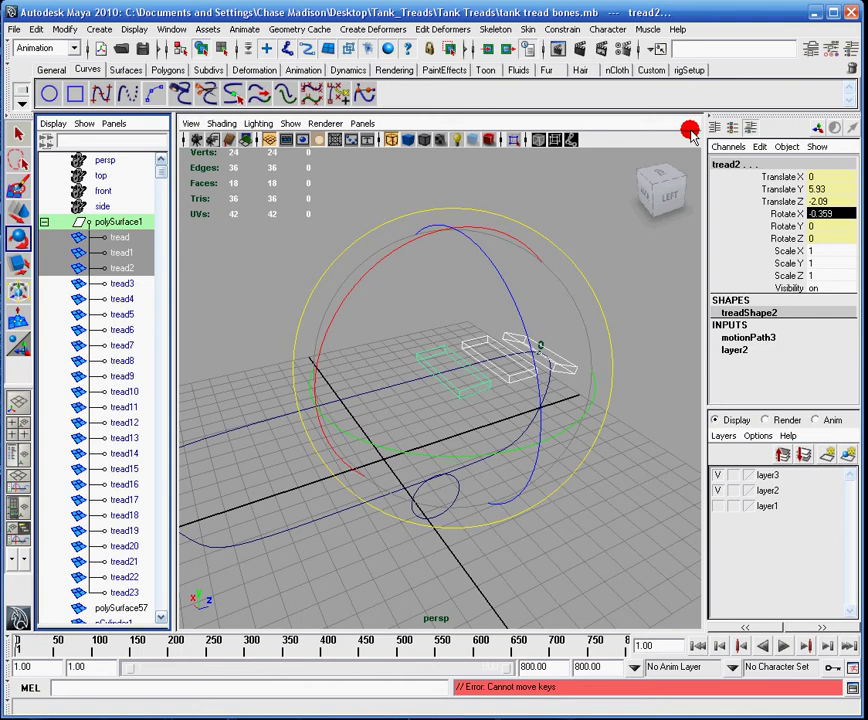
# Try to rotate the NURBS circle freely in the perspective view, and undo the rotation
pyautogui.click(651, 292)
pyautogui.press('q')
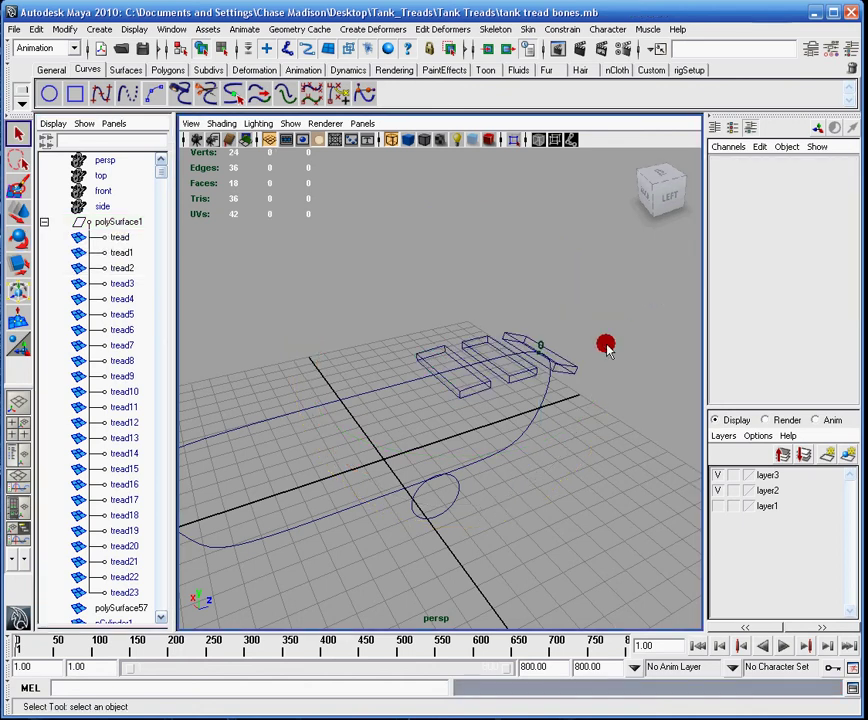
pyautogui.click(458, 497)
pyautogui.press('e')
pyautogui.moveTo(382, 404); pyautogui.dragTo(349, 382)
pyautogui.hotkey('ctrl', 'z')
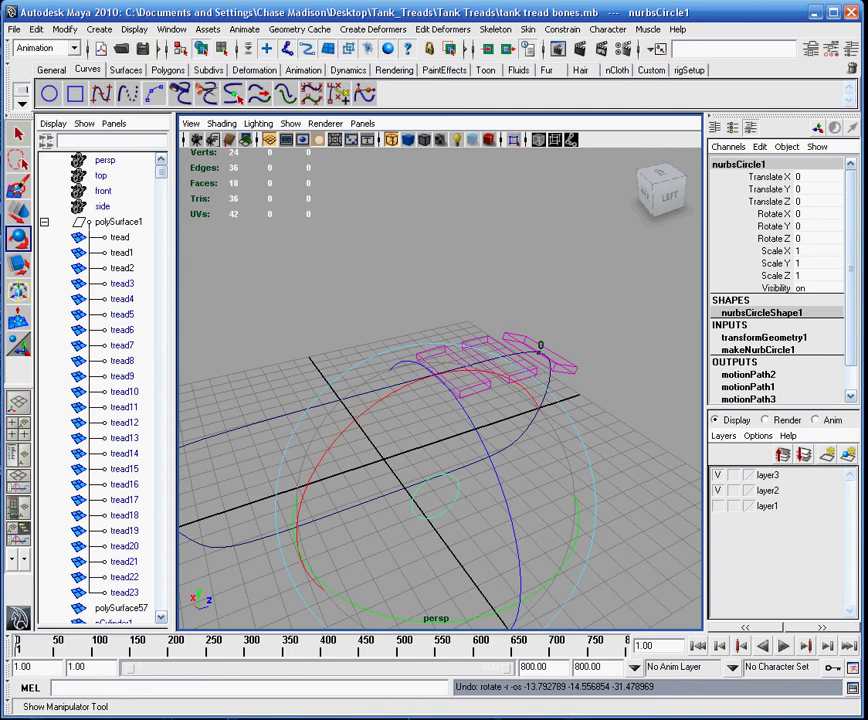